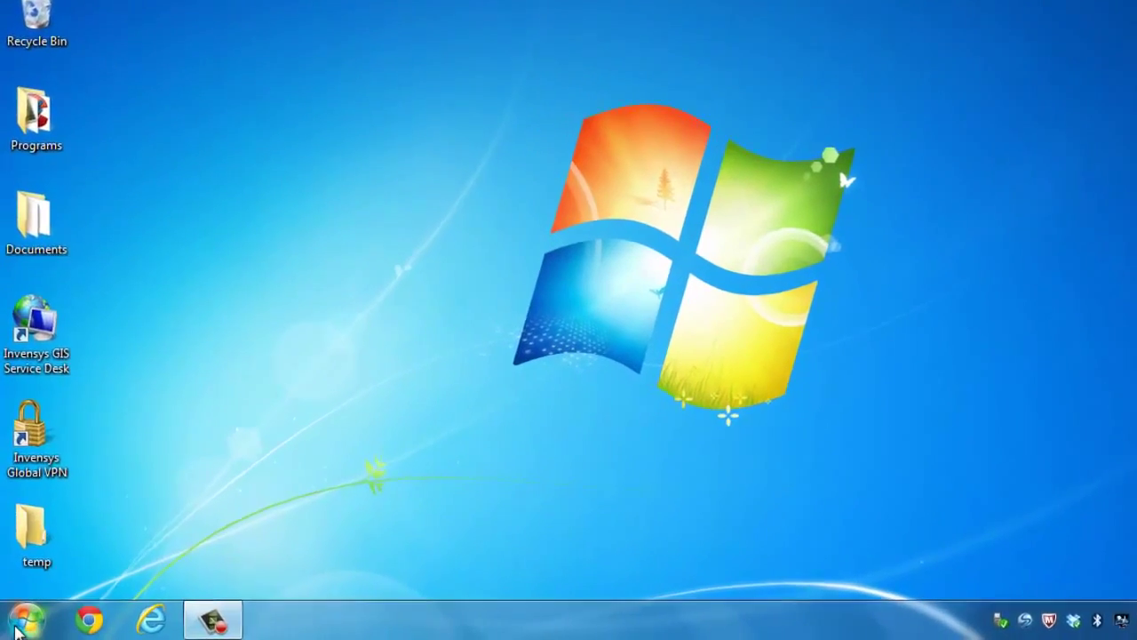
# Open All Programs from the Start menu and expand the Eurotherm folder
pyautogui.click(15, 629)
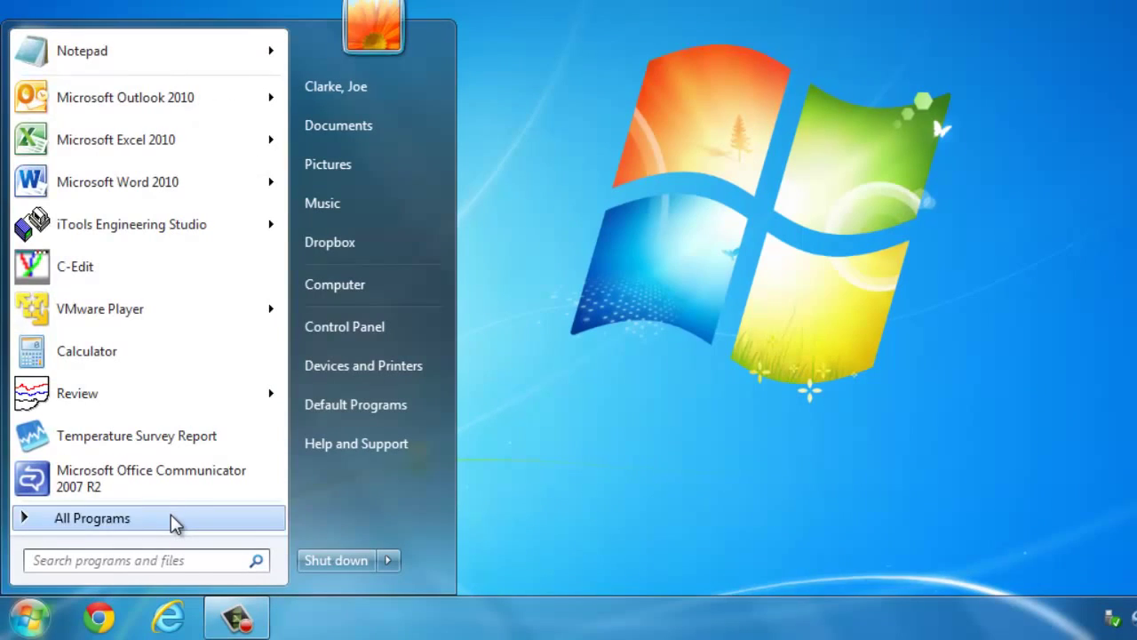
pyautogui.click(171, 516)
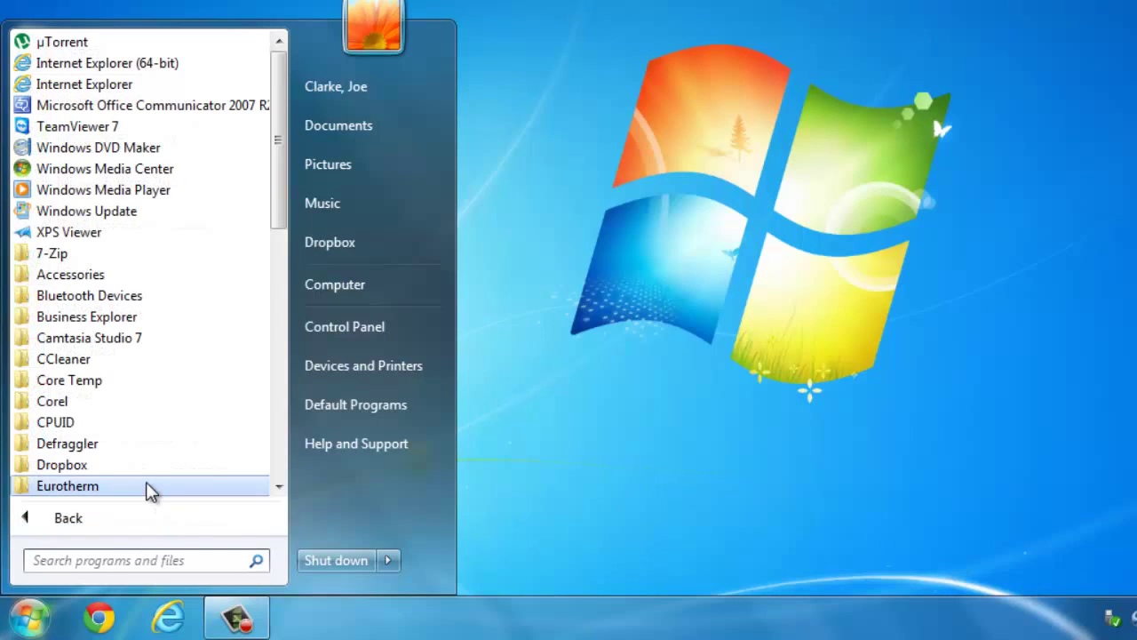
pyautogui.click(149, 489)
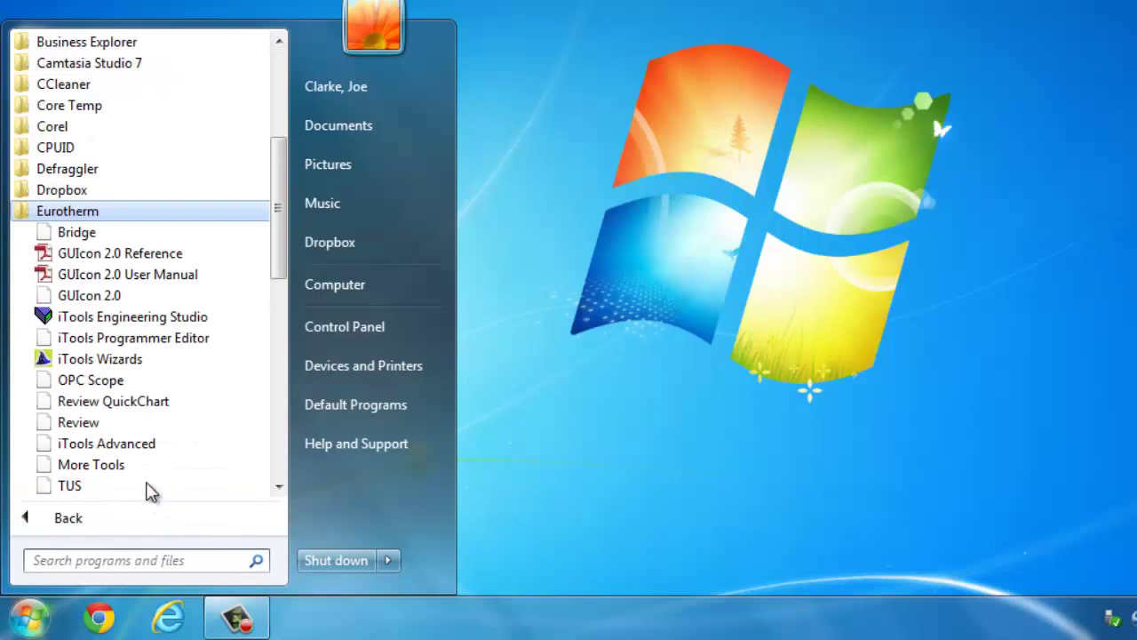
# Launch Review from the Eurotherm program folder
pyautogui.click(105, 423)
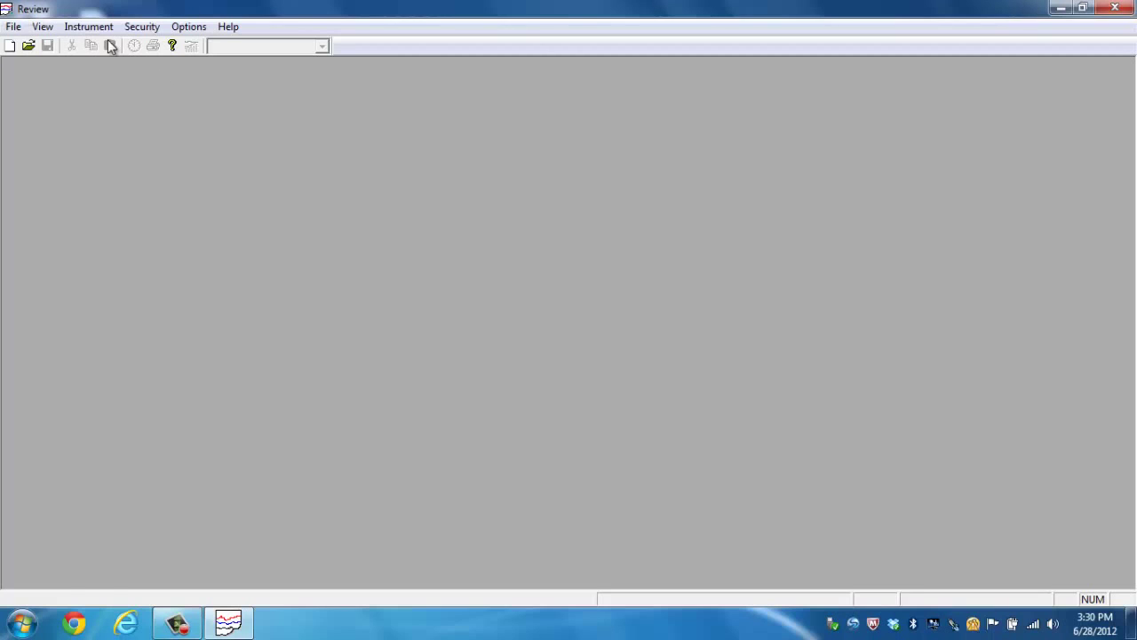
pyautogui.click(10, 27)
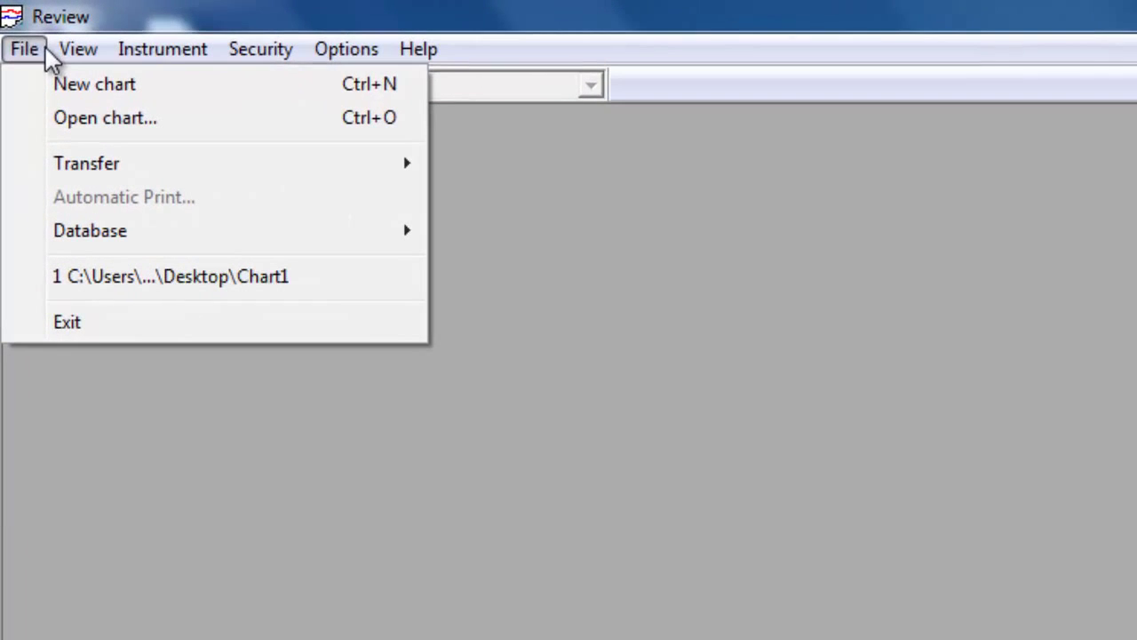
pyautogui.moveTo(134, 187)
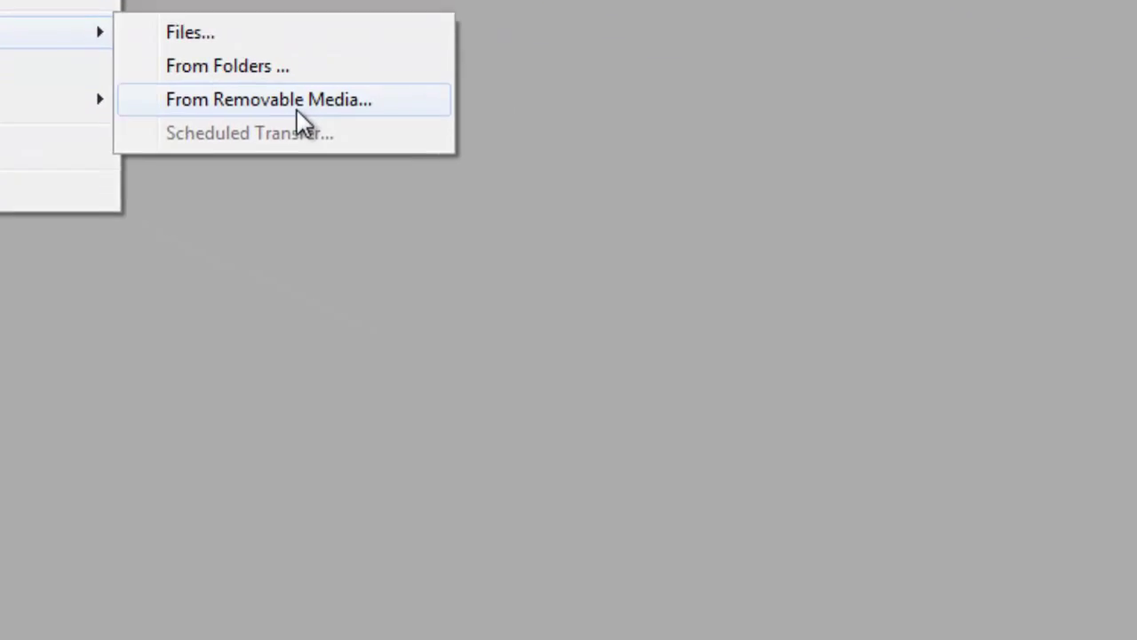
pyautogui.click(158, 42)
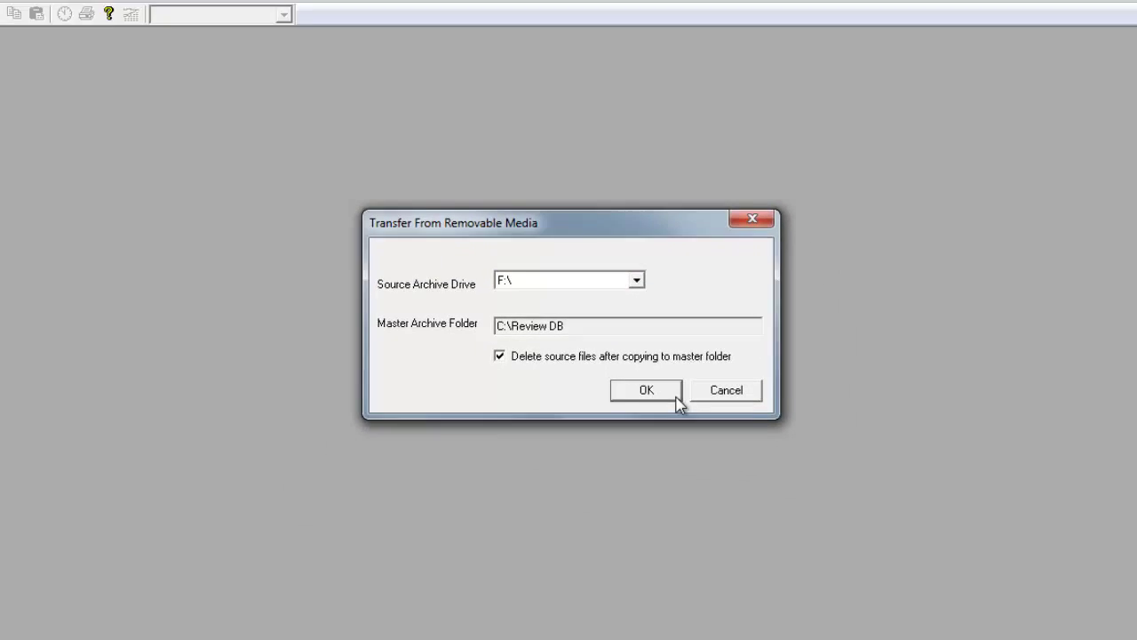
pyautogui.click(745, 392)
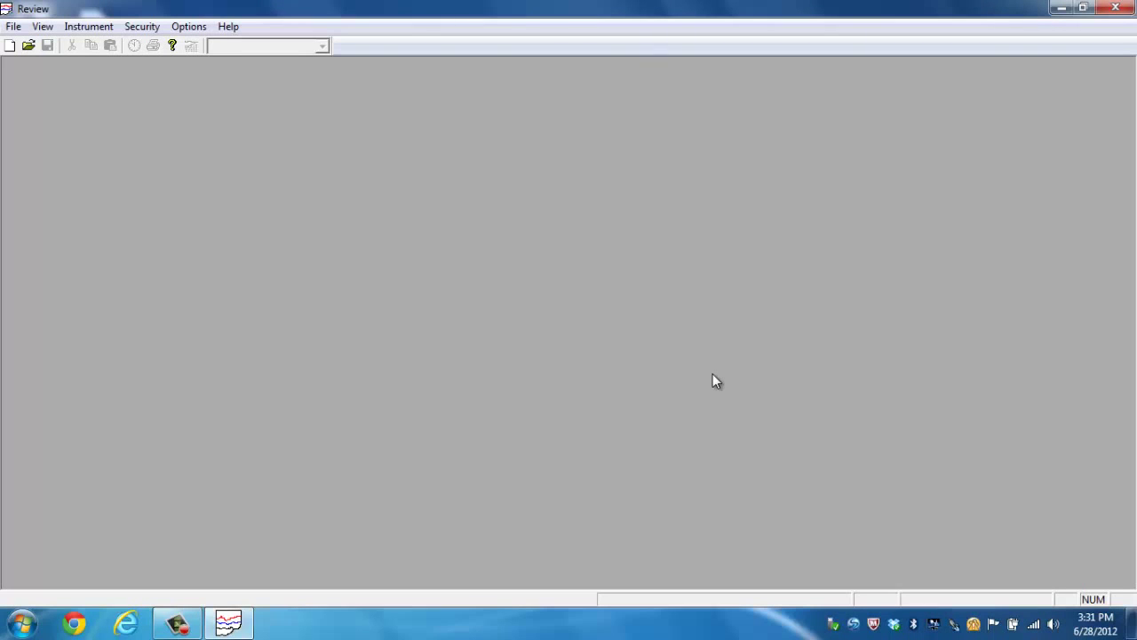
# Open the TCP/IP instrument setup from the Instrument menu
pyautogui.click(81, 28)
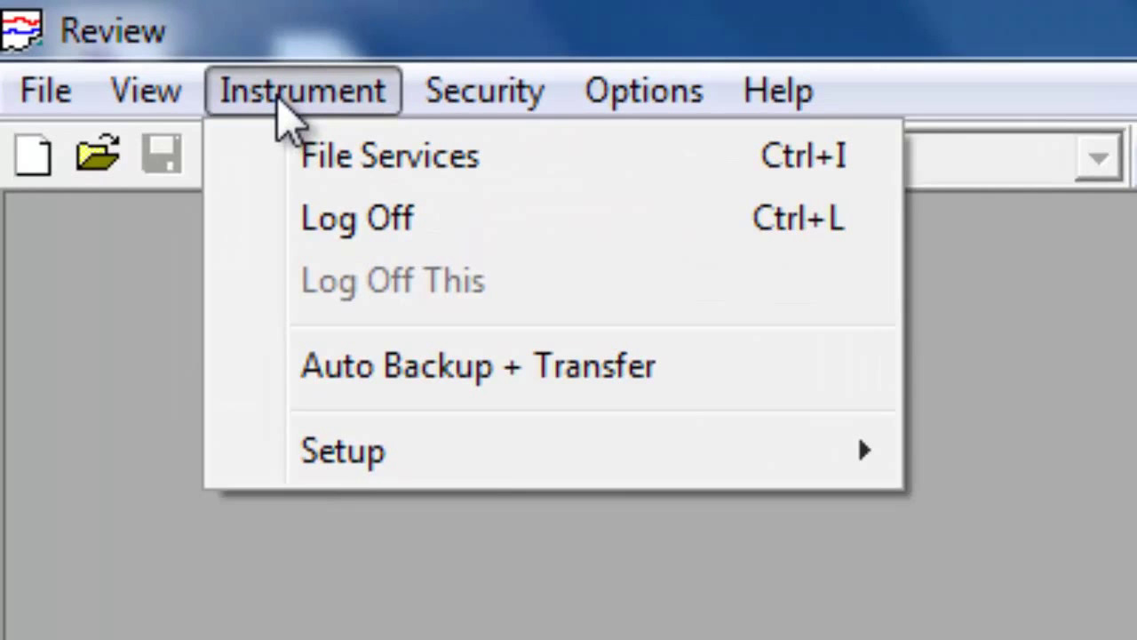
pyautogui.moveTo(431, 451)
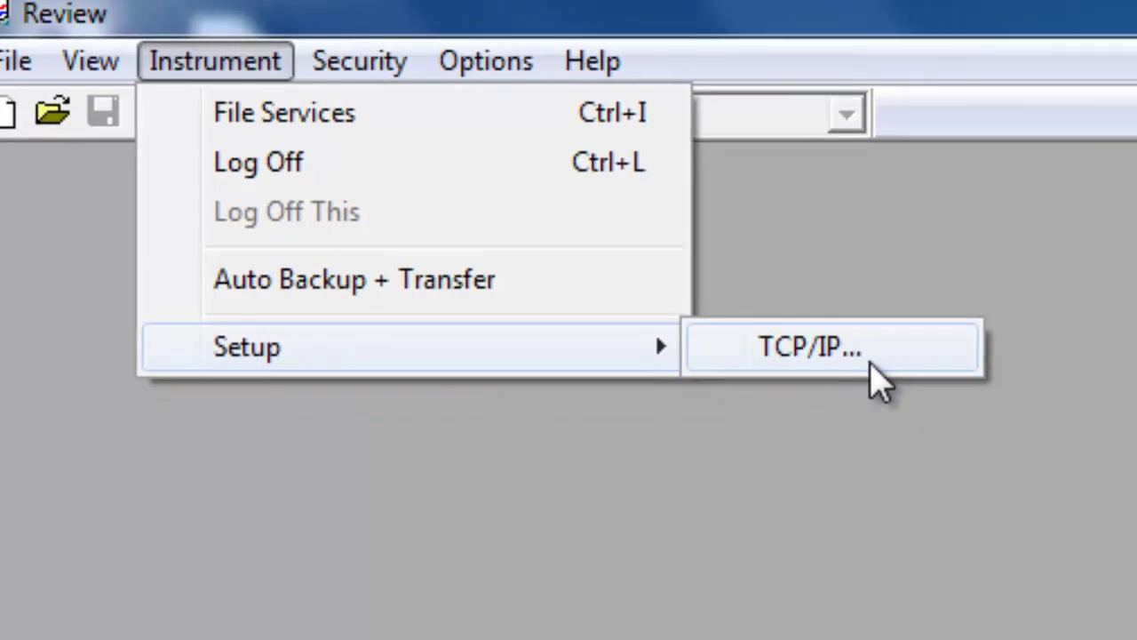
pyautogui.click(911, 391)
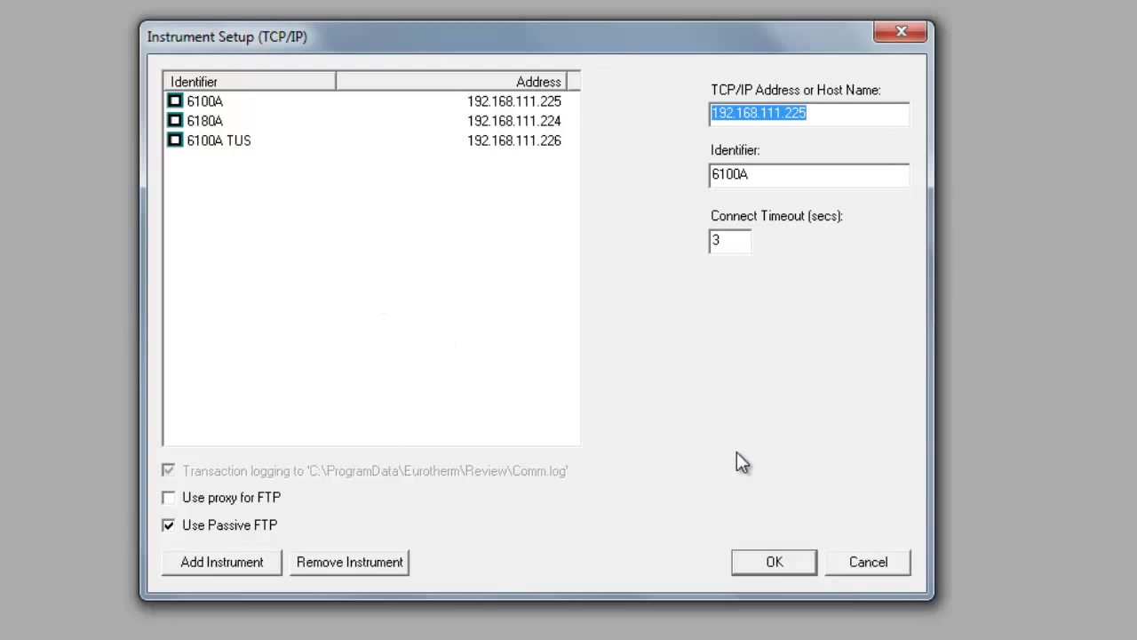
# Review the 6100A IP address and identifier values
pyautogui.click(812, 112)
pyautogui.moveTo(813, 112); pyautogui.dragTo(655, 117)
pyautogui.moveTo(756, 173); pyautogui.dragTo(609, 173)
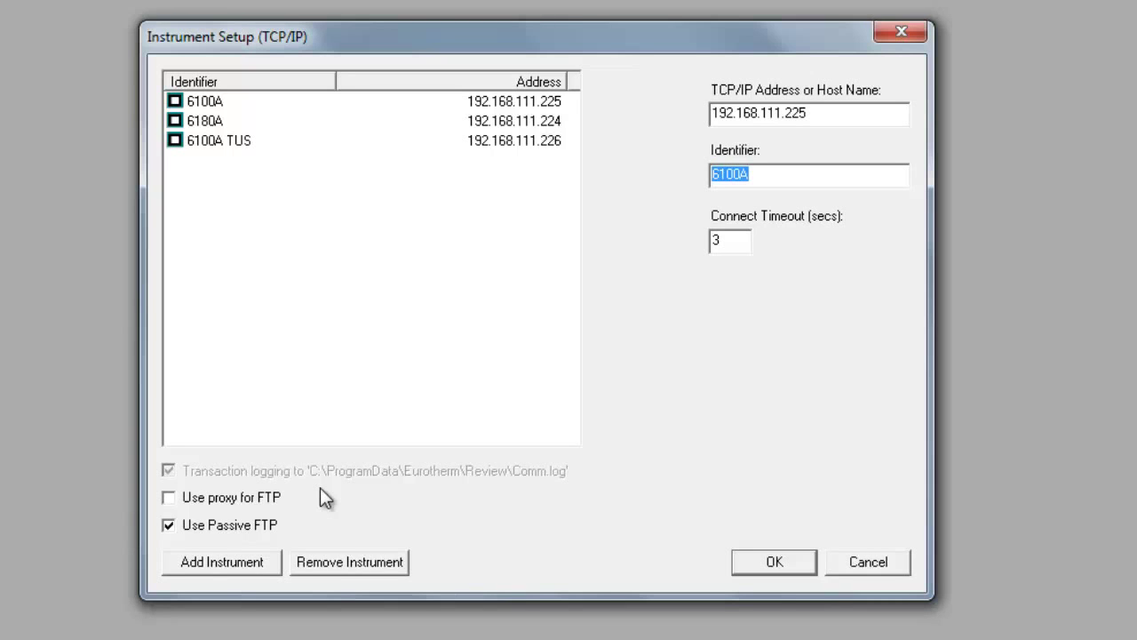
# Accept the TCP/IP setup and open Instrument > Auto Backup + Transfer
pyautogui.click(790, 557)
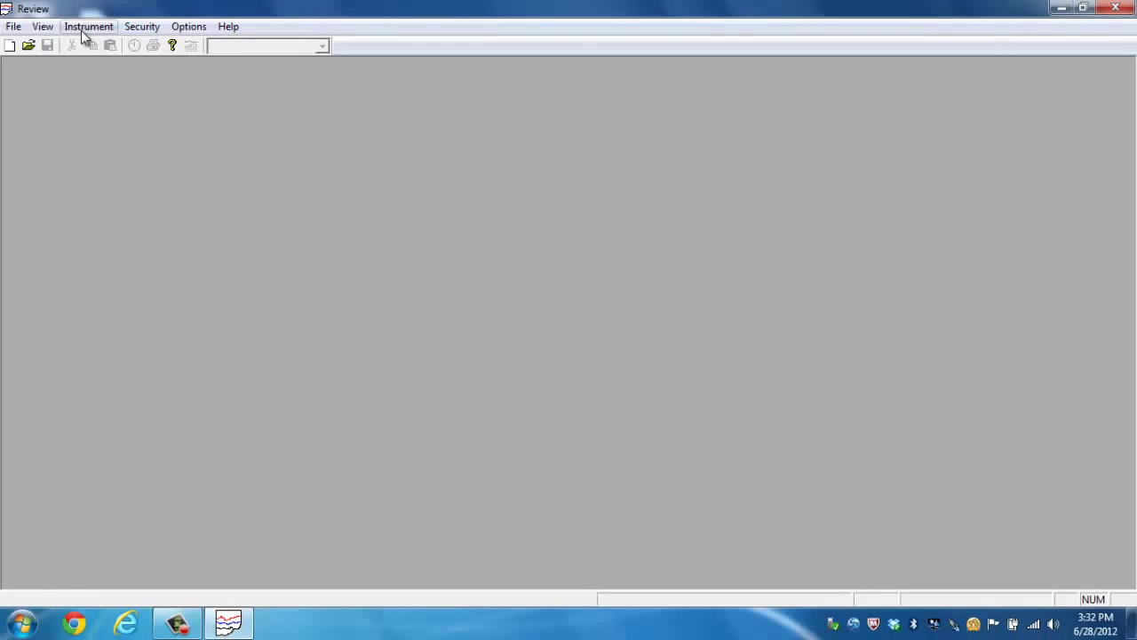
pyautogui.click(85, 33)
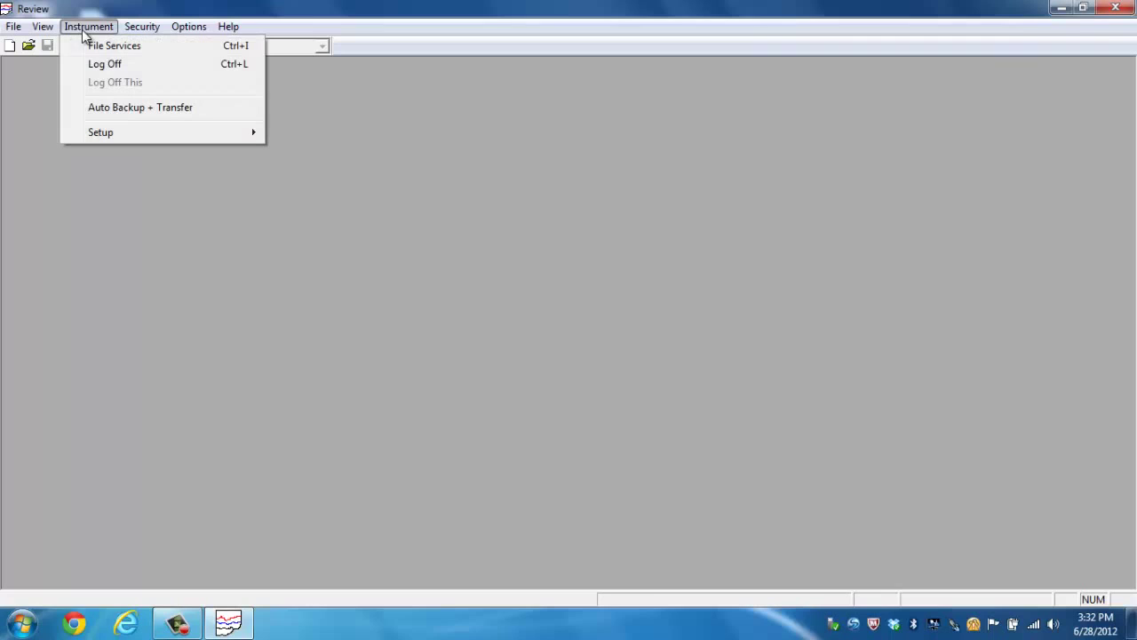
pyautogui.click(122, 108)
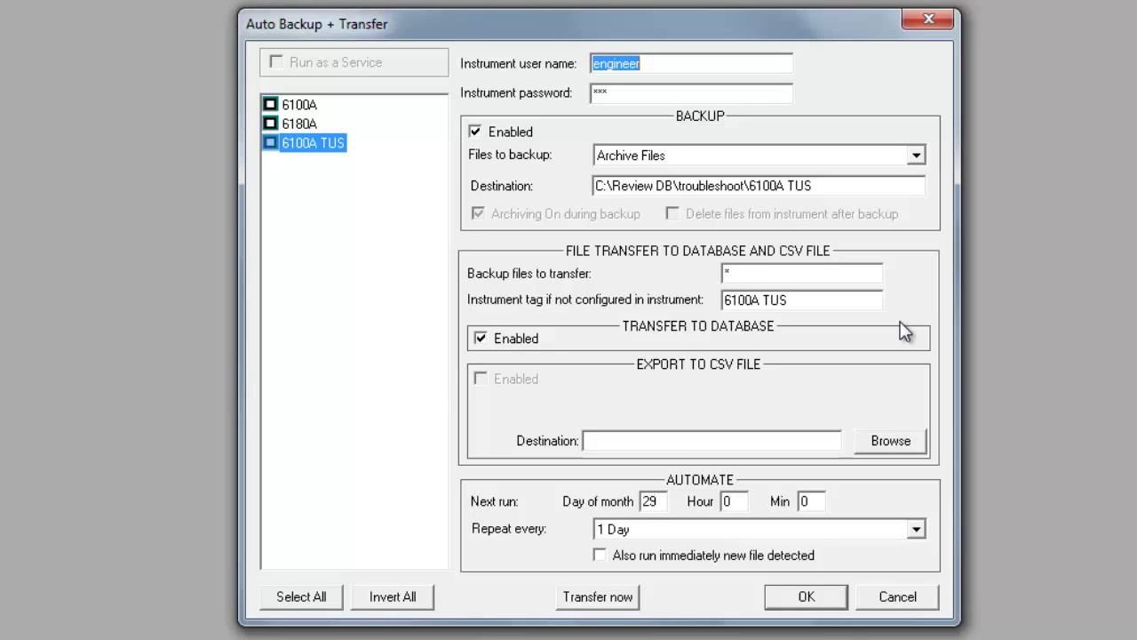
# Check the backup settings for 6100A, 6180A, then 6100A TUS
pyautogui.click(292, 107)
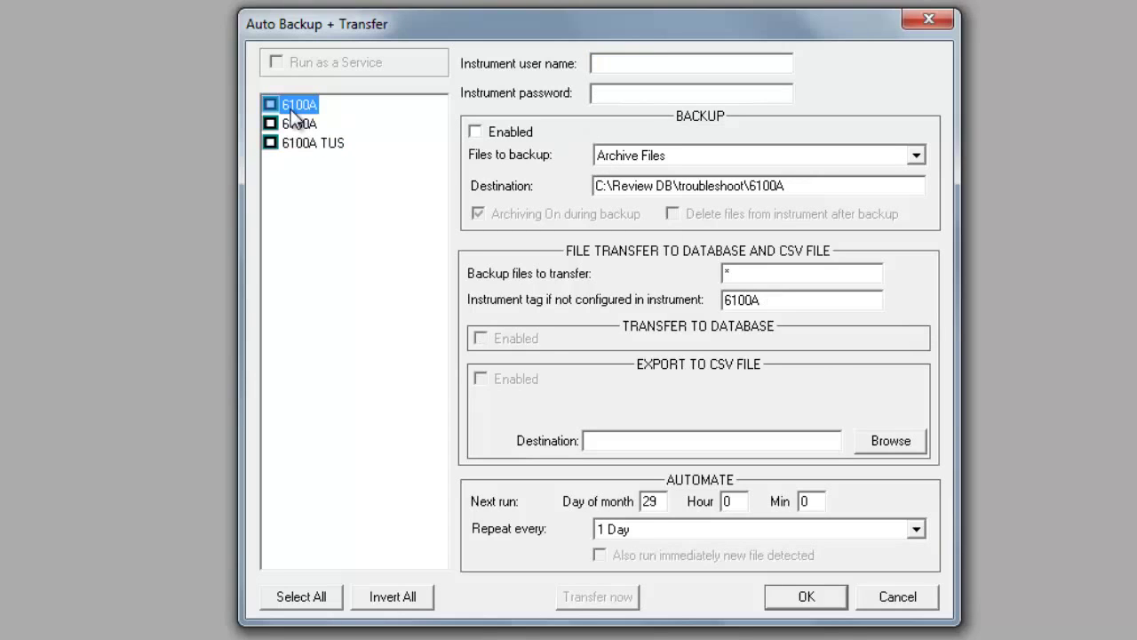
pyautogui.click(298, 125)
pyautogui.click(297, 142)
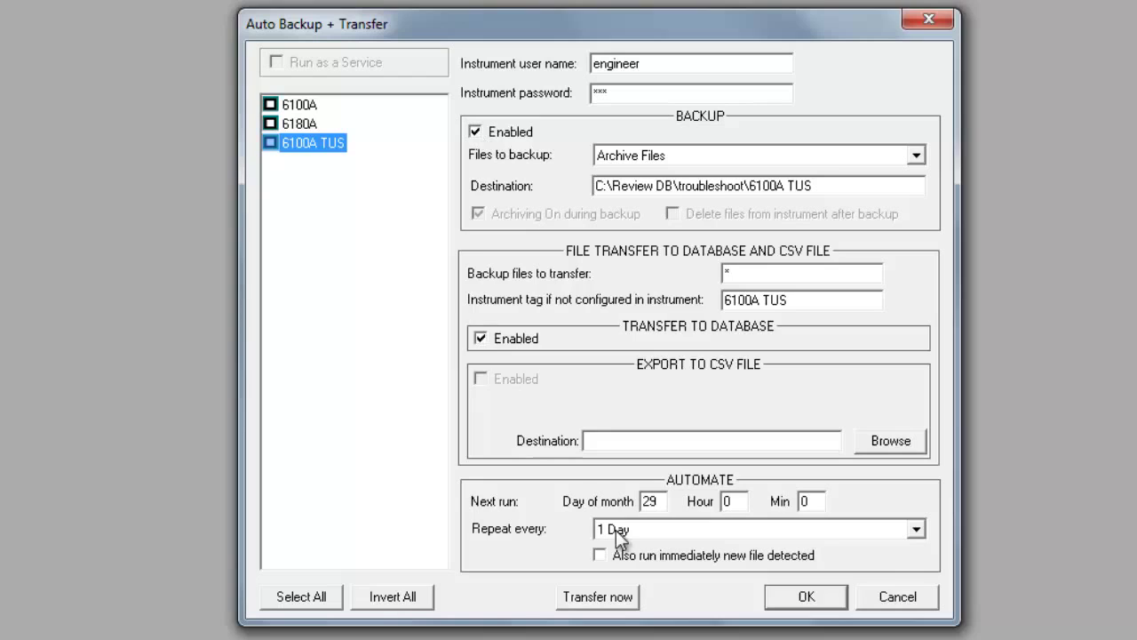
# Run an immediate backup and transfer, confirm it, then cancel out of Auto Backup + Transfer
pyautogui.click(619, 597)
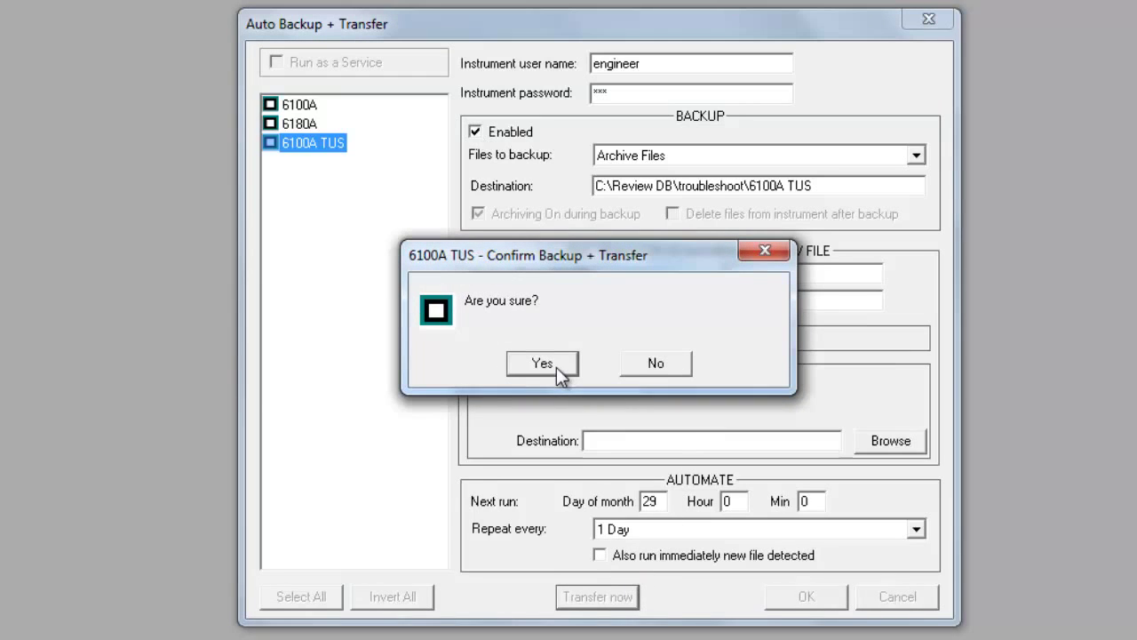
pyautogui.click(638, 364)
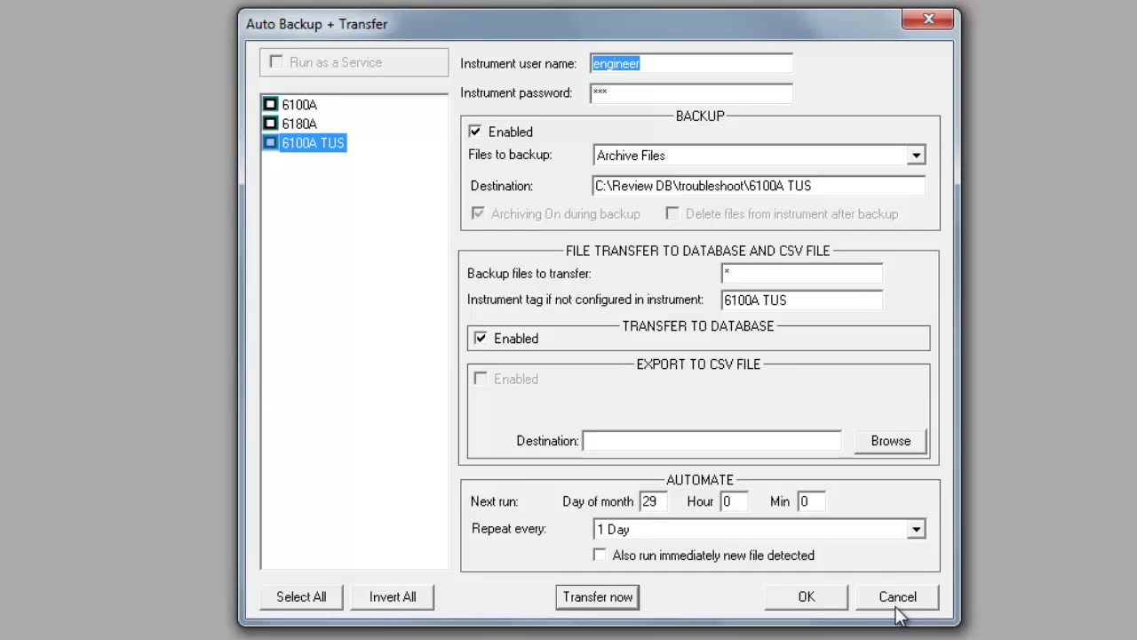
pyautogui.click(896, 600)
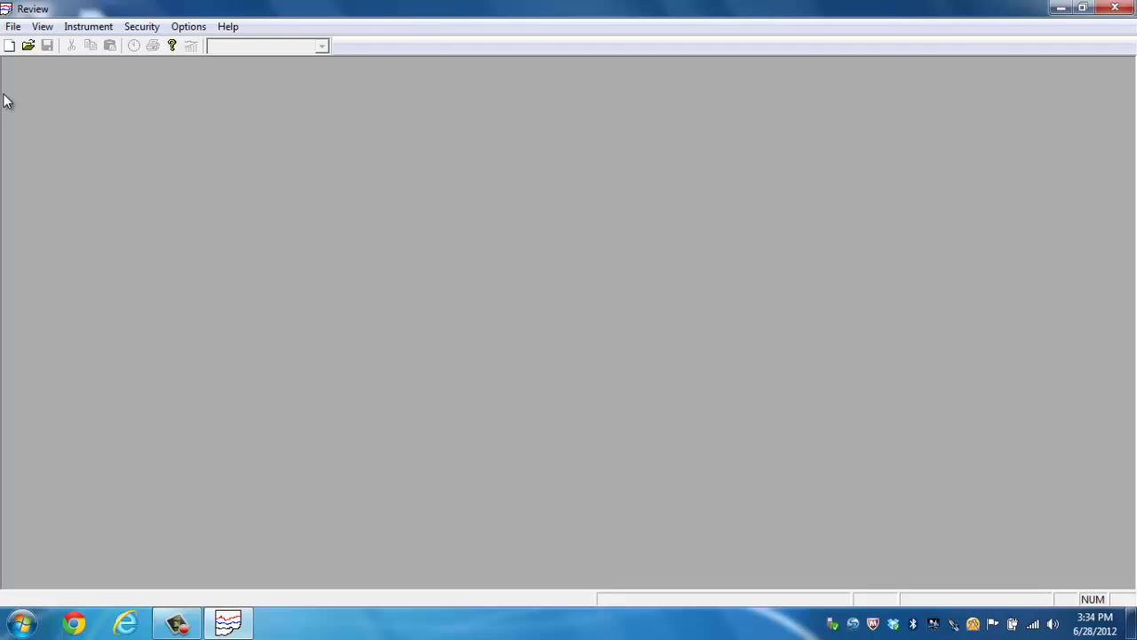
# Start a new chart from the File menu
pyautogui.click(12, 27)
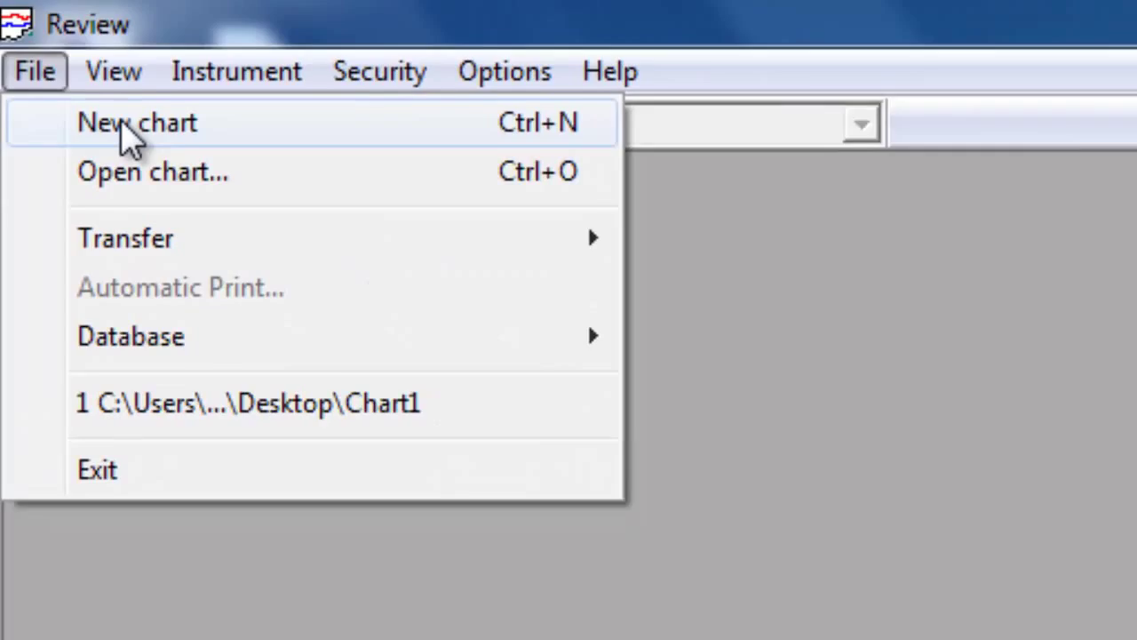
pyautogui.click(149, 153)
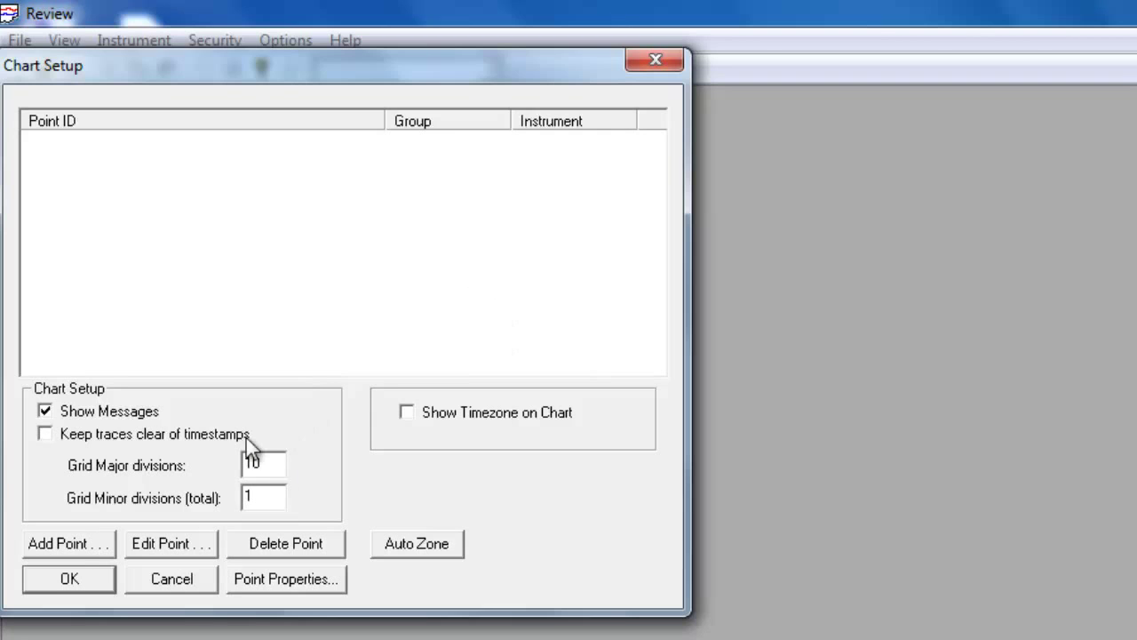
# Add a point to the chart, keeping Survey Recorder 2 as the instrument
pyautogui.click(69, 540)
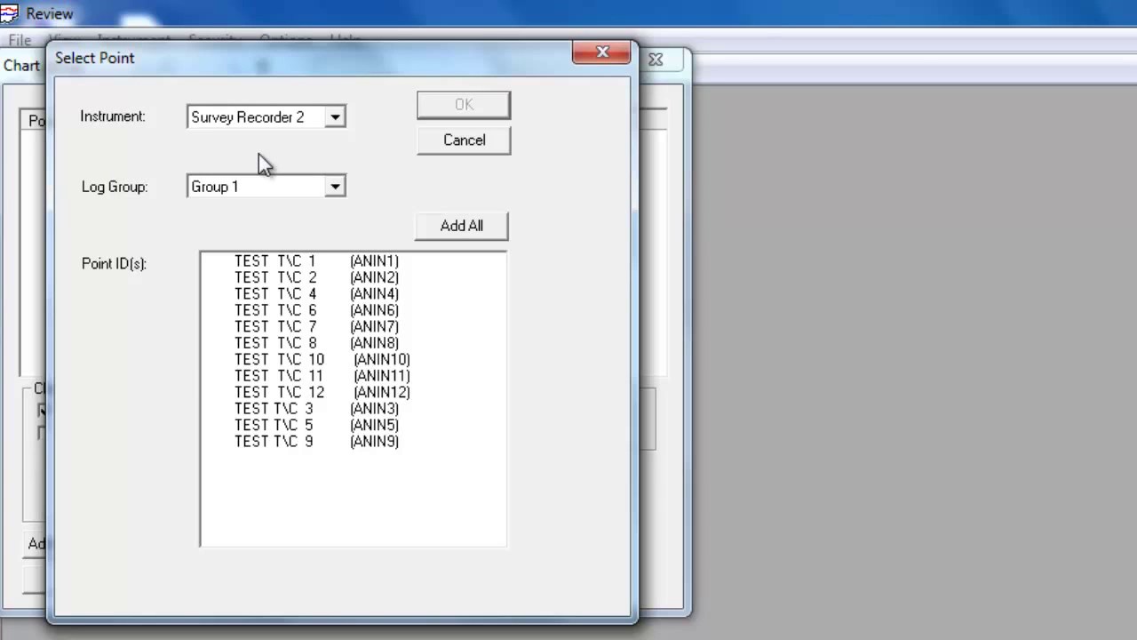
pyautogui.click(337, 117)
pyautogui.click(338, 120)
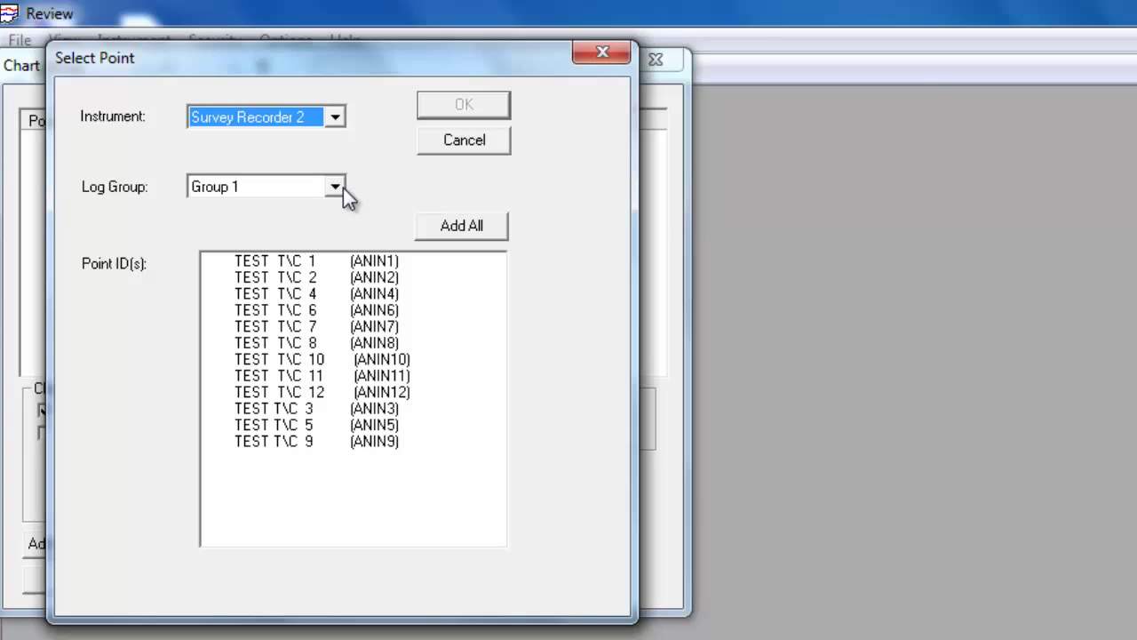
pyautogui.click(431, 427)
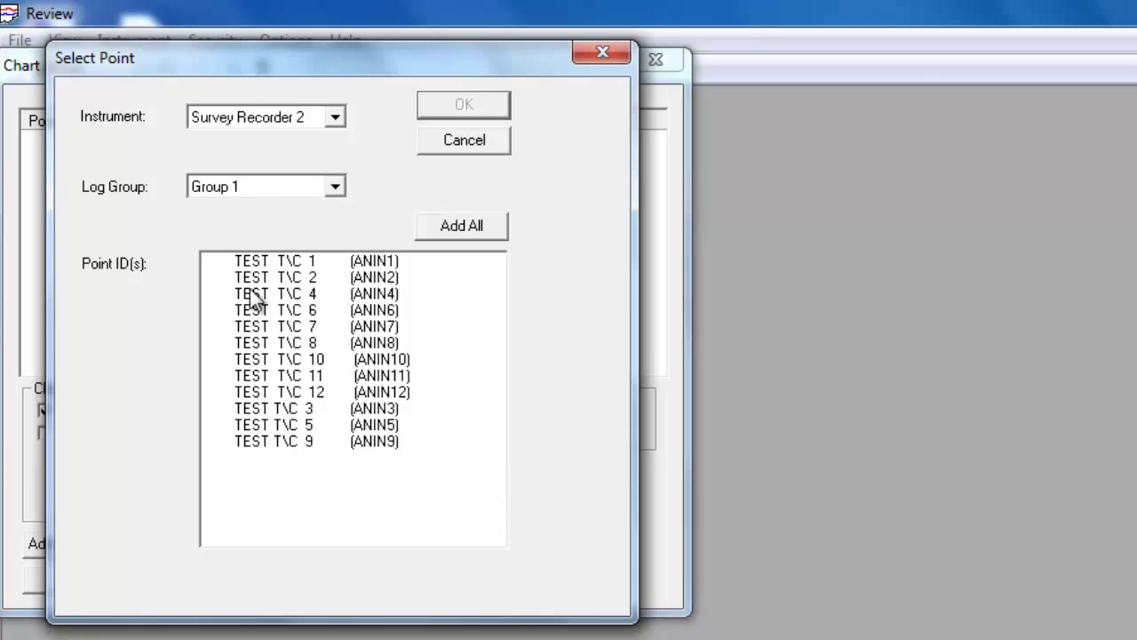
# Experiment with selecting TEST T\C points in the Point ID list
pyautogui.moveTo(279, 263); pyautogui.dragTo(278, 465)
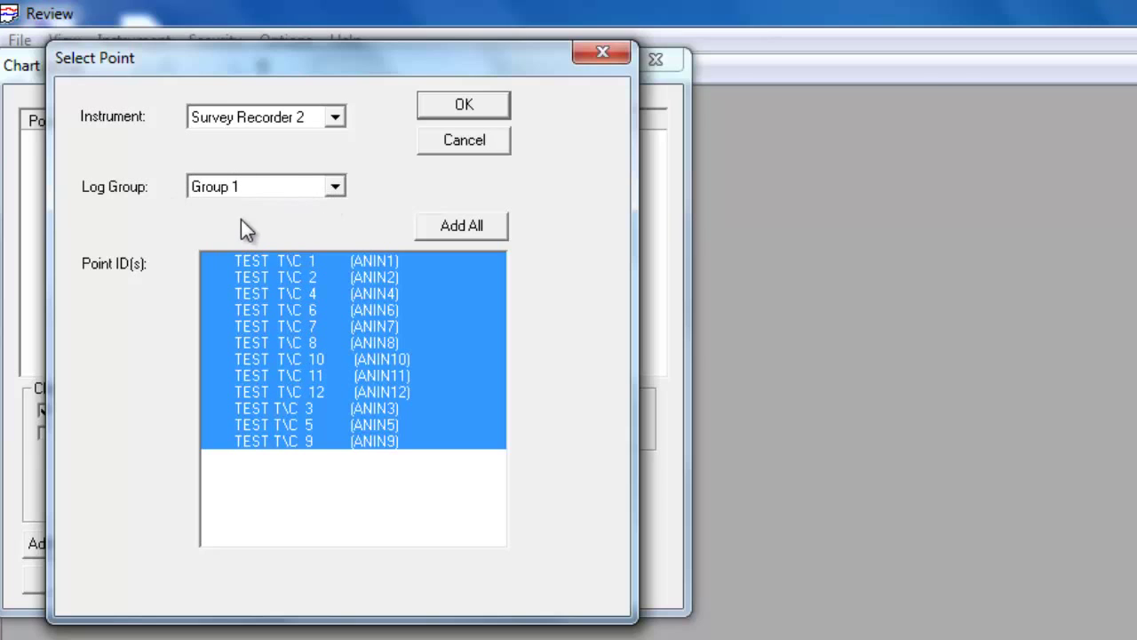
pyautogui.moveTo(371, 391); pyautogui.dragTo(372, 375)
pyautogui.click(386, 264)
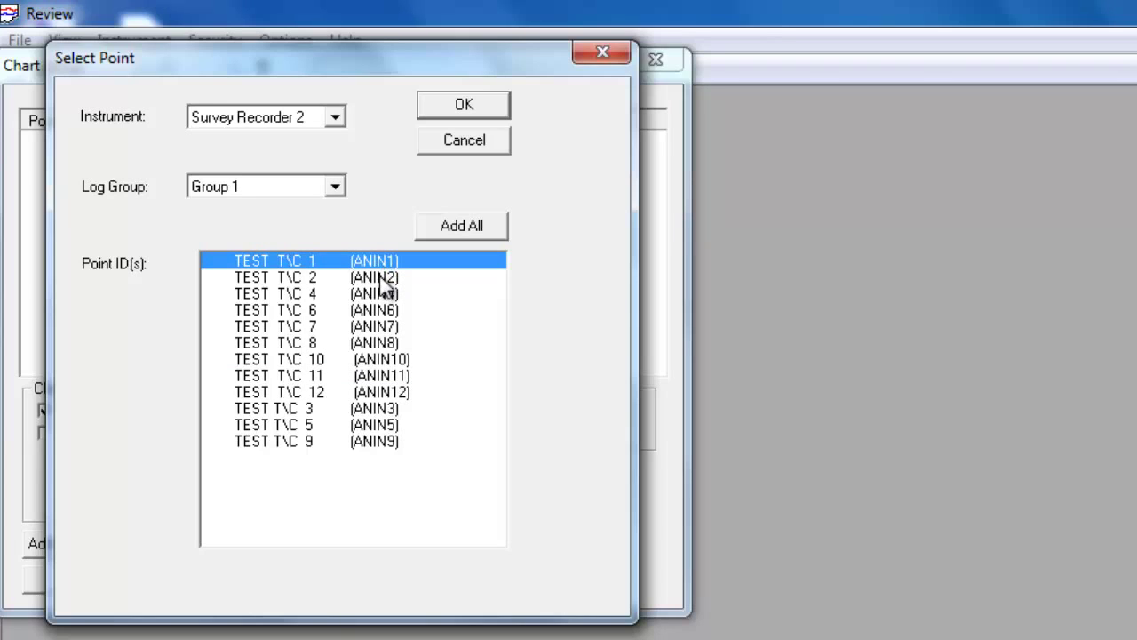
pyautogui.keyDown('ctrl'); pyautogui.click(380, 277); pyautogui.keyUp('ctrl')
pyautogui.keyDown('ctrl'); pyautogui.click(383, 294); pyautogui.keyUp('ctrl')
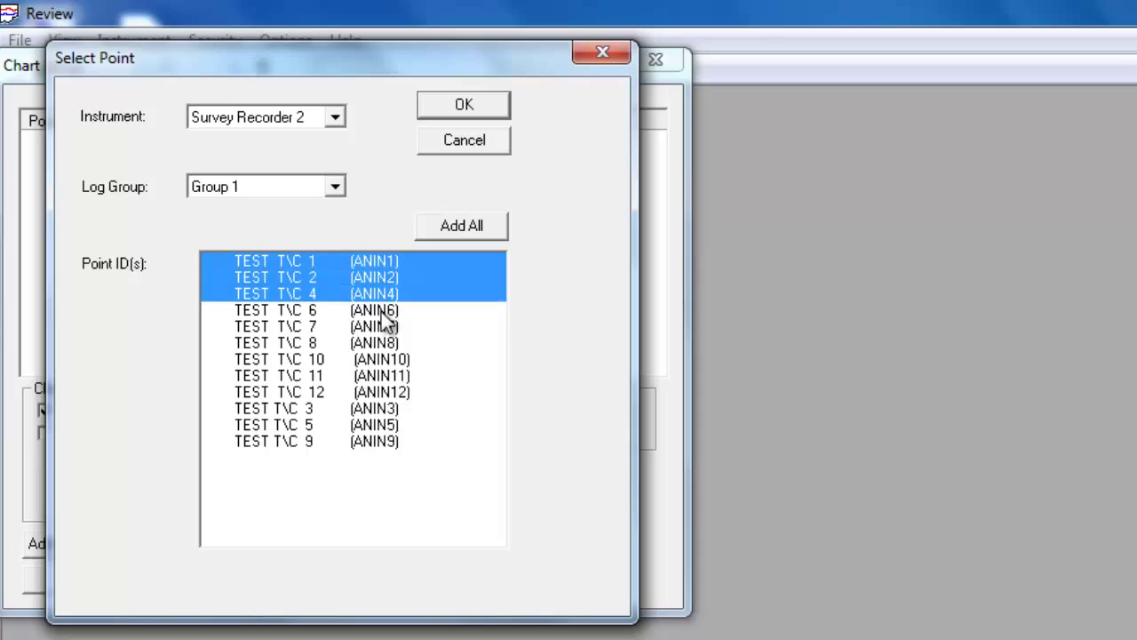
pyautogui.keyDown('ctrl'); pyautogui.click(383, 311); pyautogui.keyUp('ctrl')
pyautogui.keyDown('ctrl'); pyautogui.click(380, 328); pyautogui.keyUp('ctrl')
pyautogui.click(410, 445)
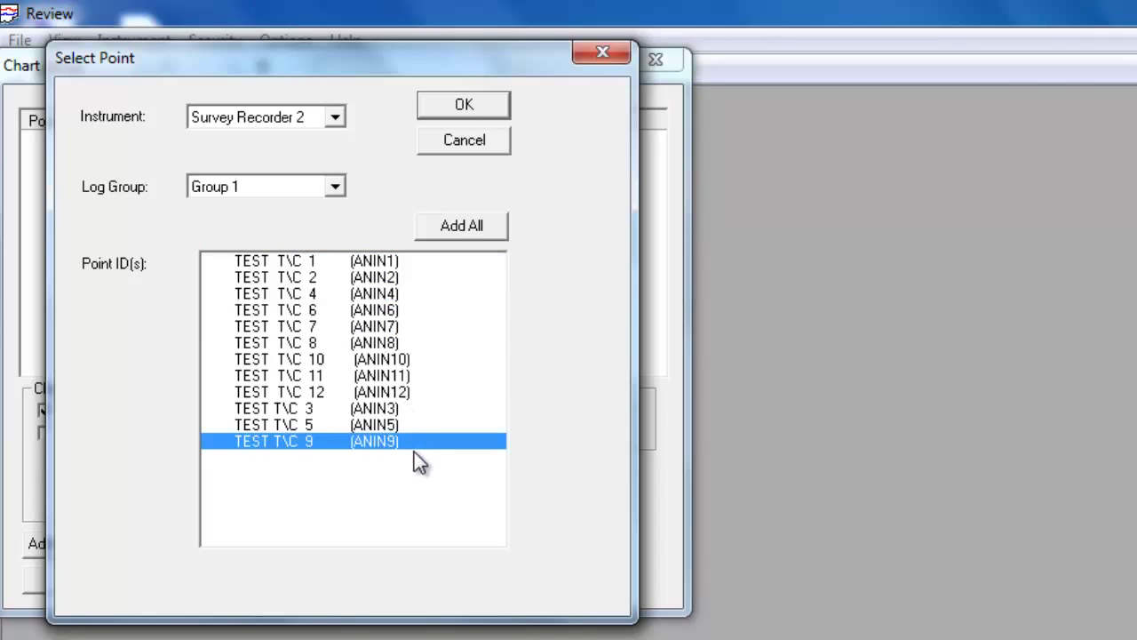
# Select TEST T\C 1 through 9 and apply all nine points to the chart
pyautogui.keyDown('shift'); pyautogui.click(367, 259); pyautogui.keyUp('shift')
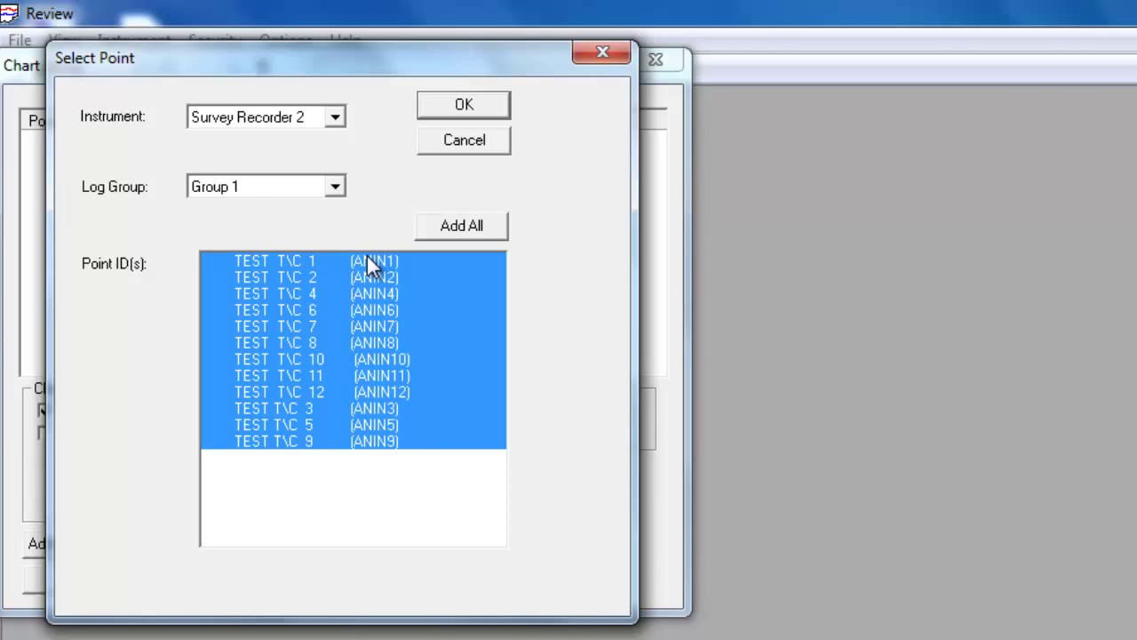
pyautogui.click(367, 262)
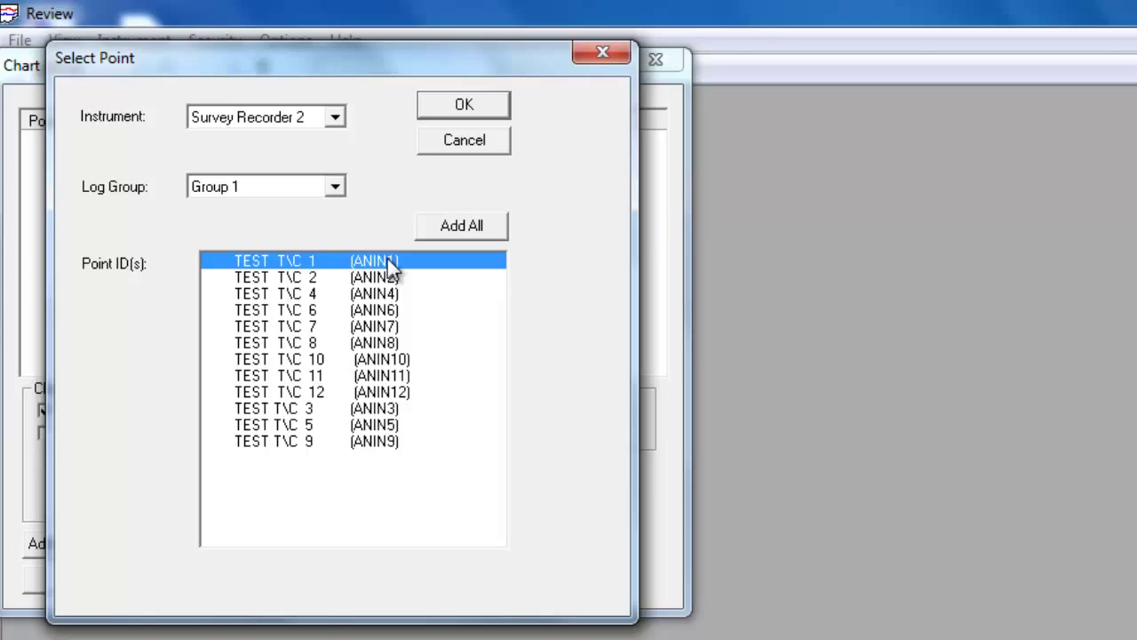
pyautogui.moveTo(388, 261); pyautogui.dragTo(383, 338)
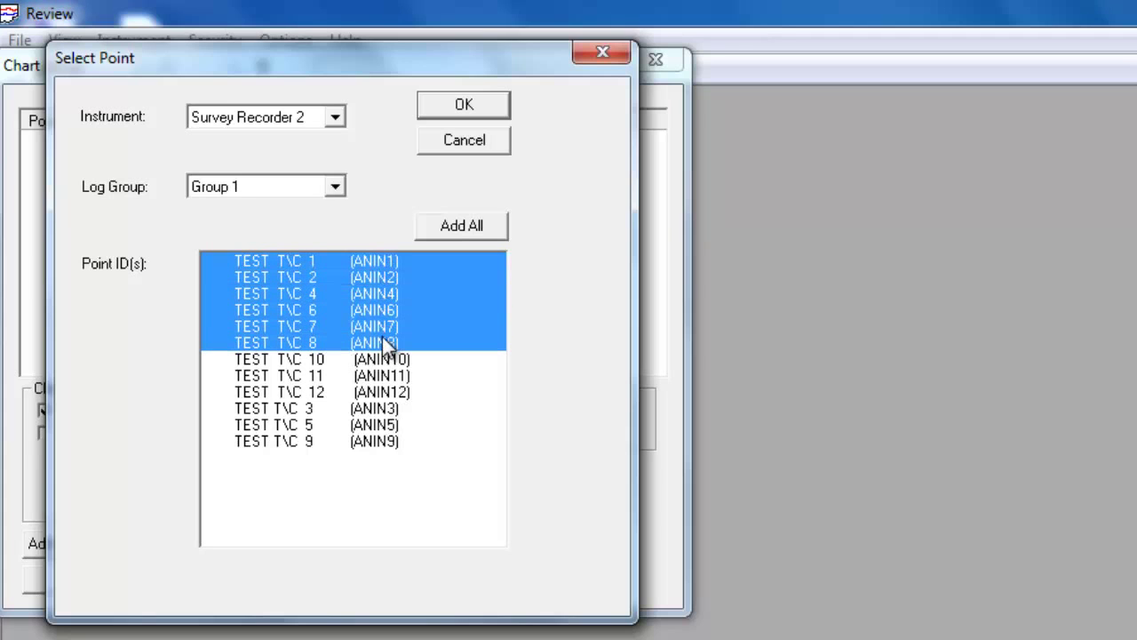
pyautogui.keyDown('ctrl'); pyautogui.click(376, 408); pyautogui.keyUp('ctrl')
pyautogui.moveTo(376, 408); pyautogui.dragTo(373, 443)
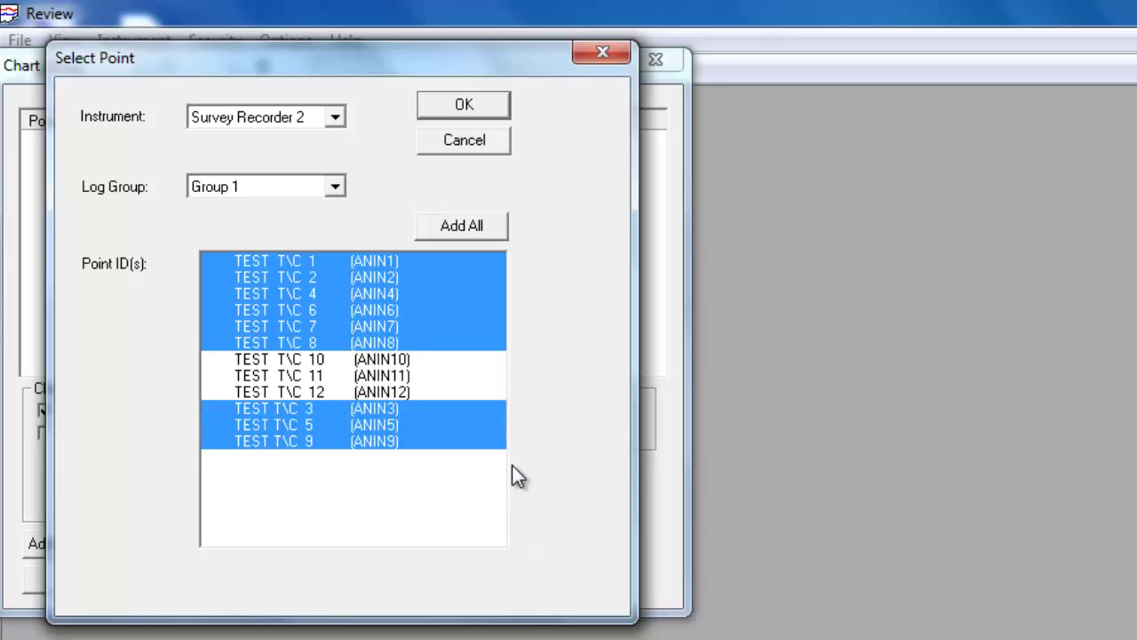
pyautogui.click(455, 107)
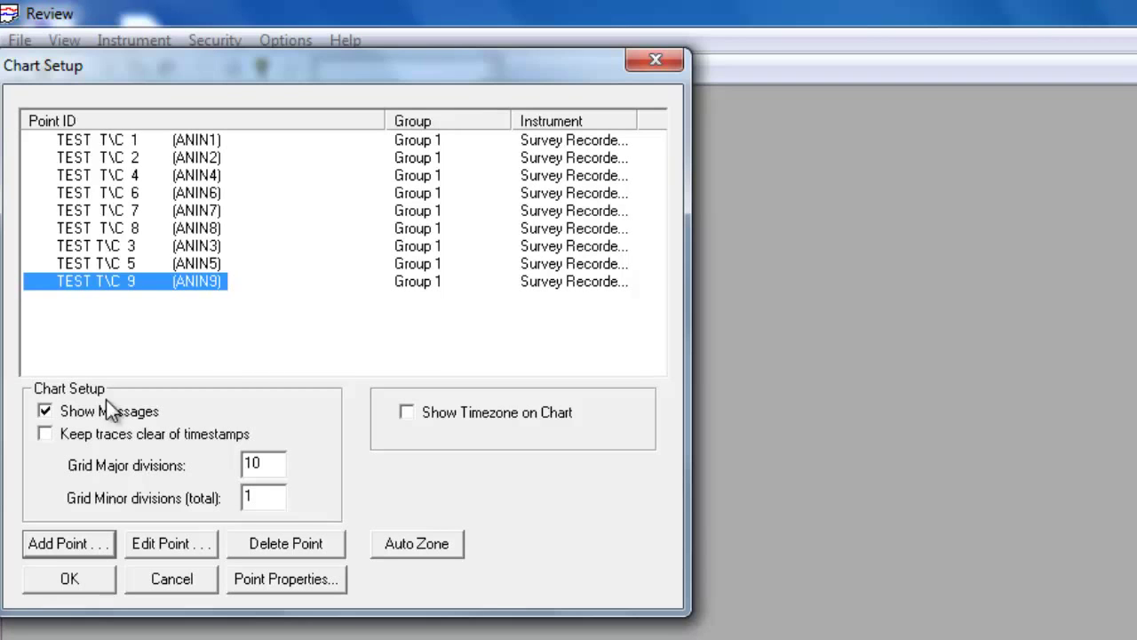
pyautogui.click(72, 578)
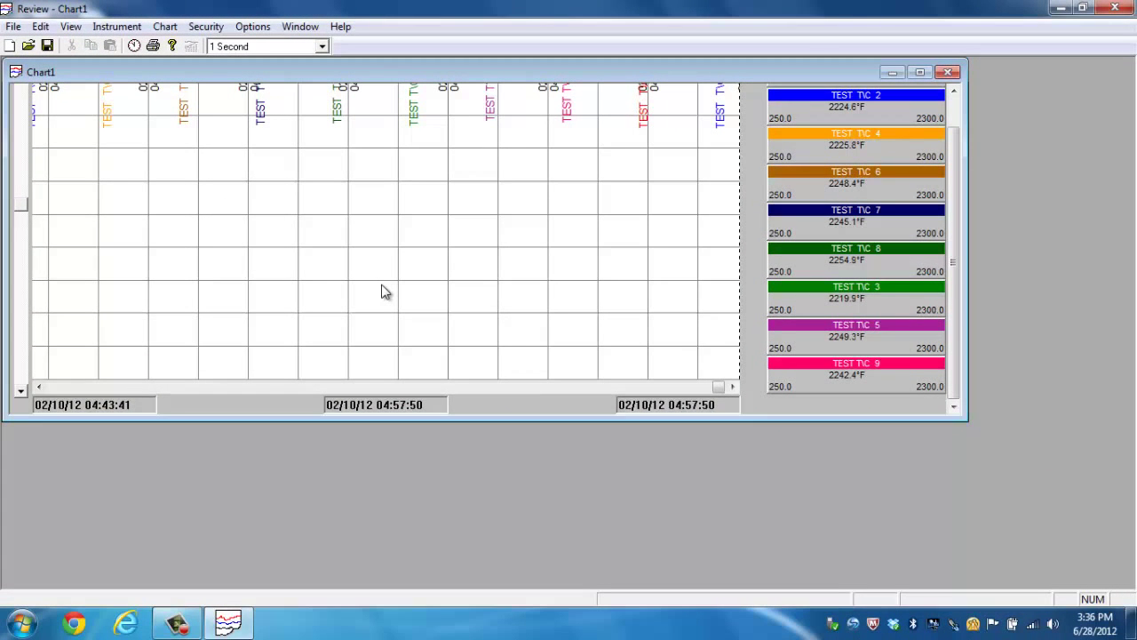
# Maximize Chart1 and move the time cursor back to 02/10/12 04:45:00
pyautogui.click(919, 73)
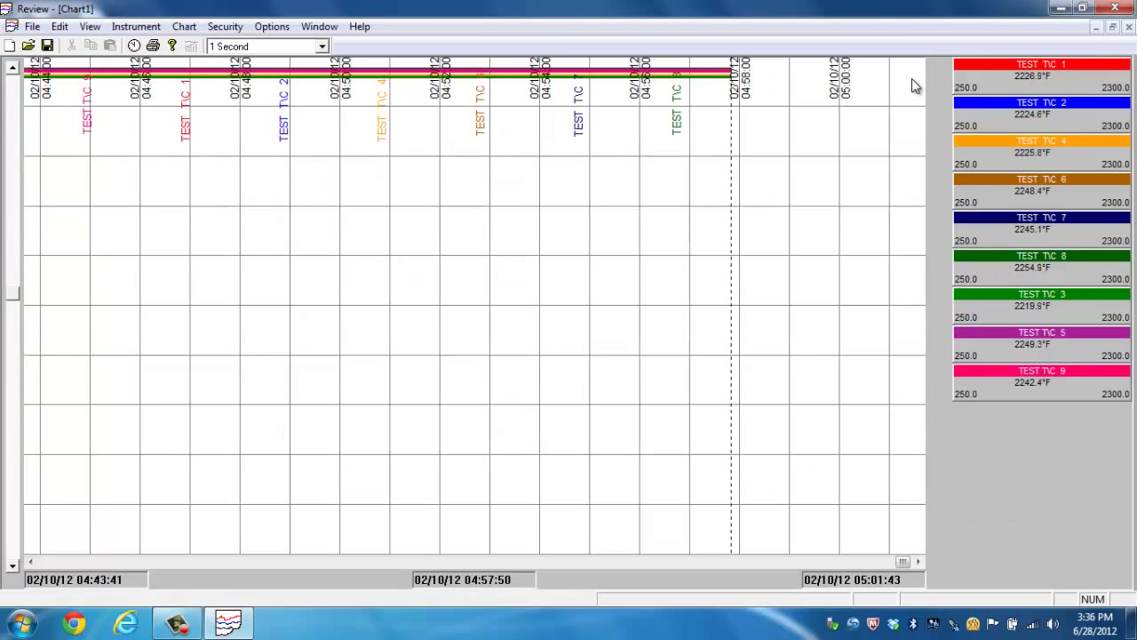
pyautogui.moveTo(690, 107); pyautogui.dragTo(624, 103)
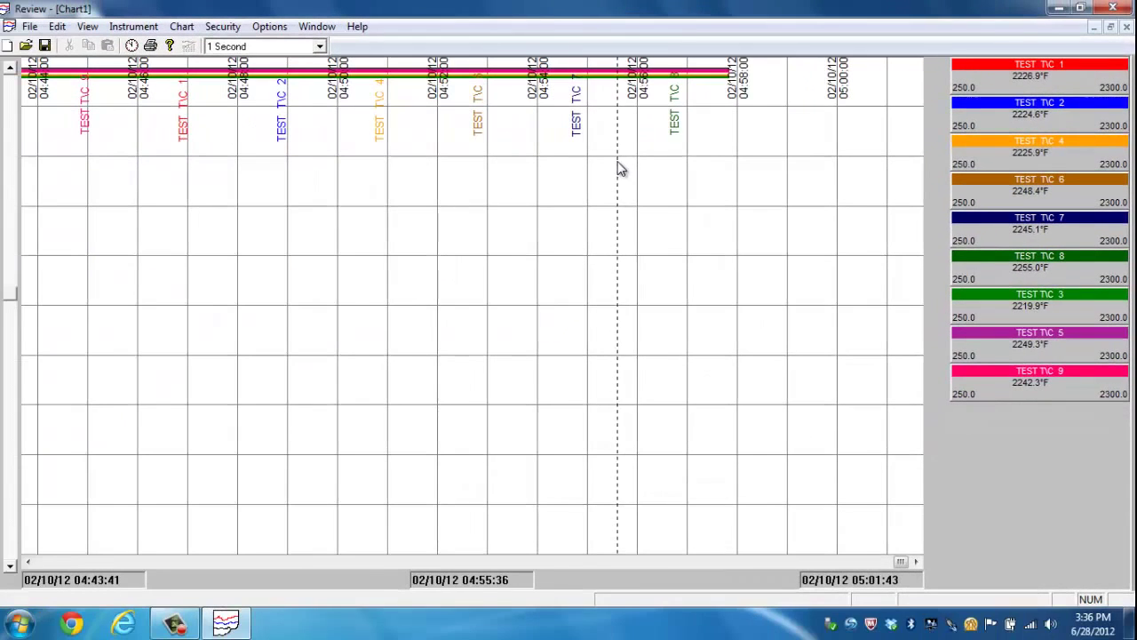
pyautogui.moveTo(620, 169); pyautogui.dragTo(473, 183)
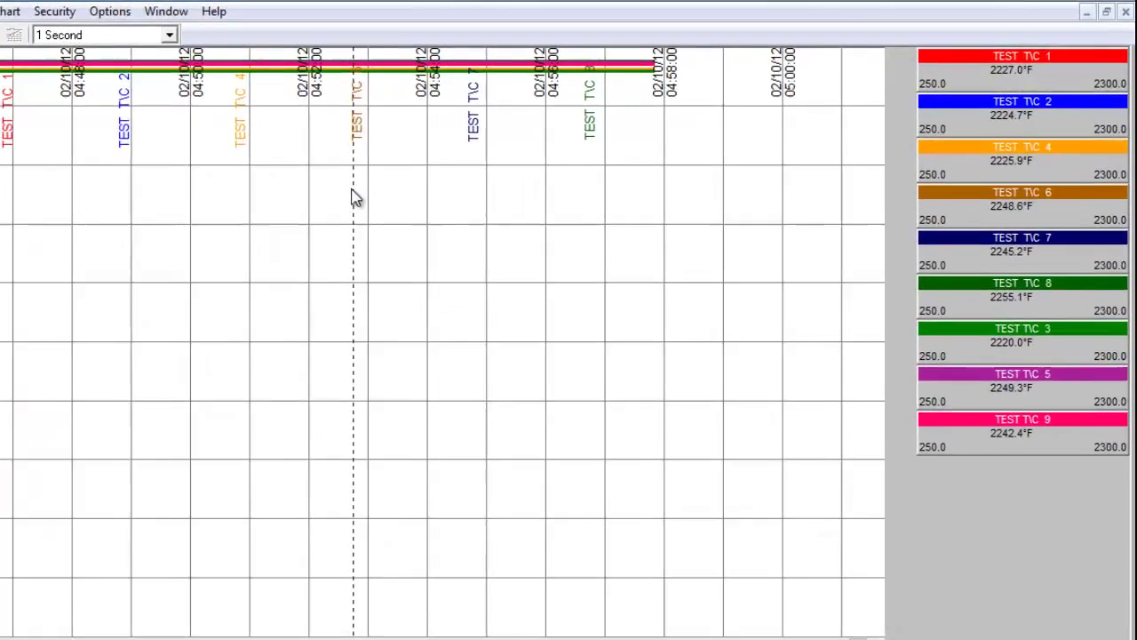
pyautogui.moveTo(353, 195); pyautogui.dragTo(345, 194)
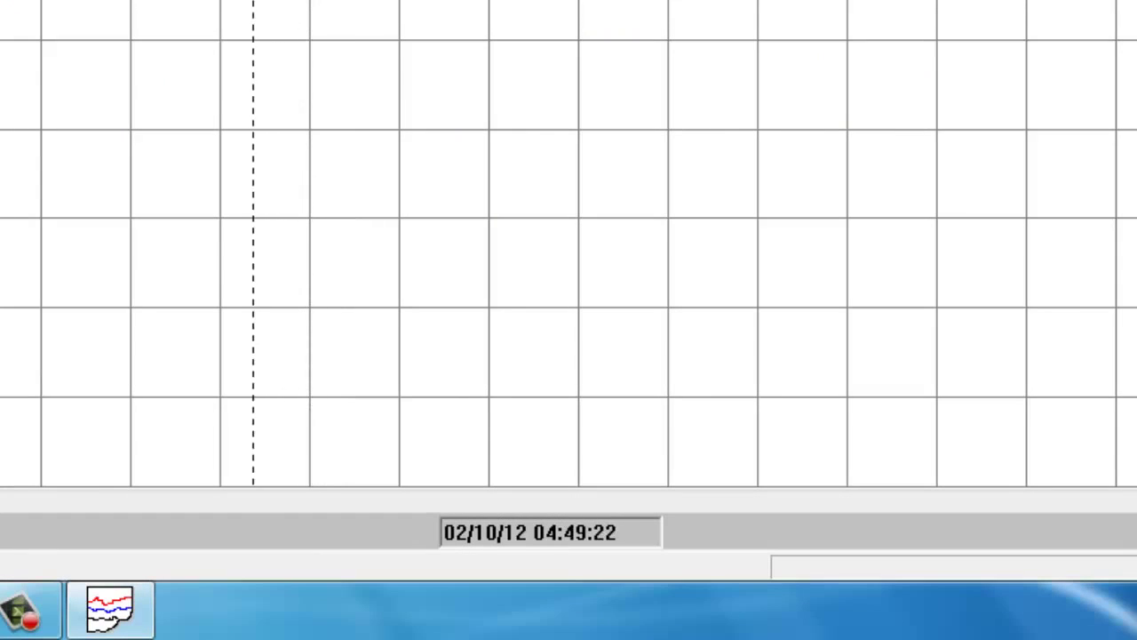
pyautogui.press('Left')
pyautogui.press('Left')
pyautogui.press('Left')
pyautogui.press('Left')
pyautogui.press('Left')
pyautogui.press('Left')
pyautogui.press('Left')
pyautogui.press('Left')
pyautogui.moveTo(218, 209); pyautogui.dragTo(91, 211)
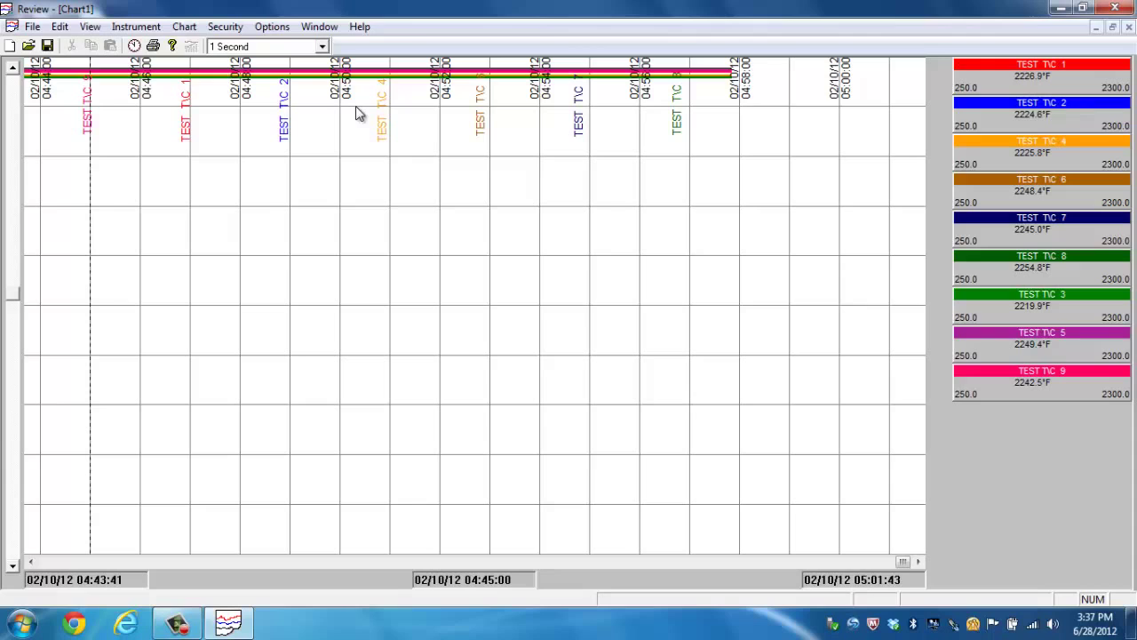
# Change the chart interval through 5 and 10 Seconds, settling on 20 Seconds
pyautogui.click(324, 47)
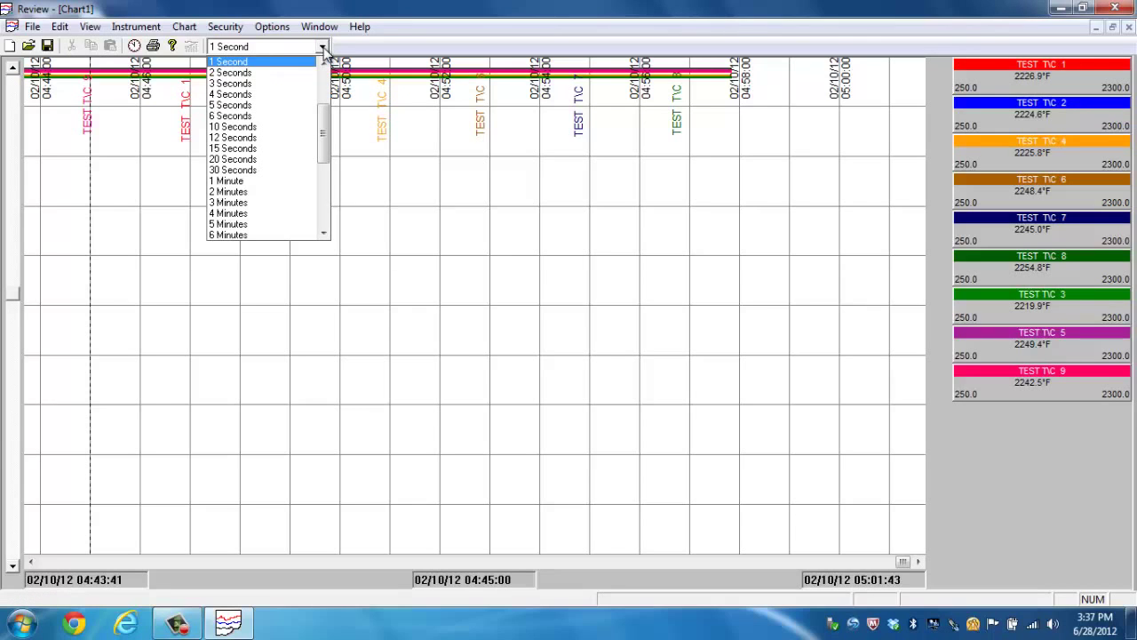
pyautogui.click(246, 106)
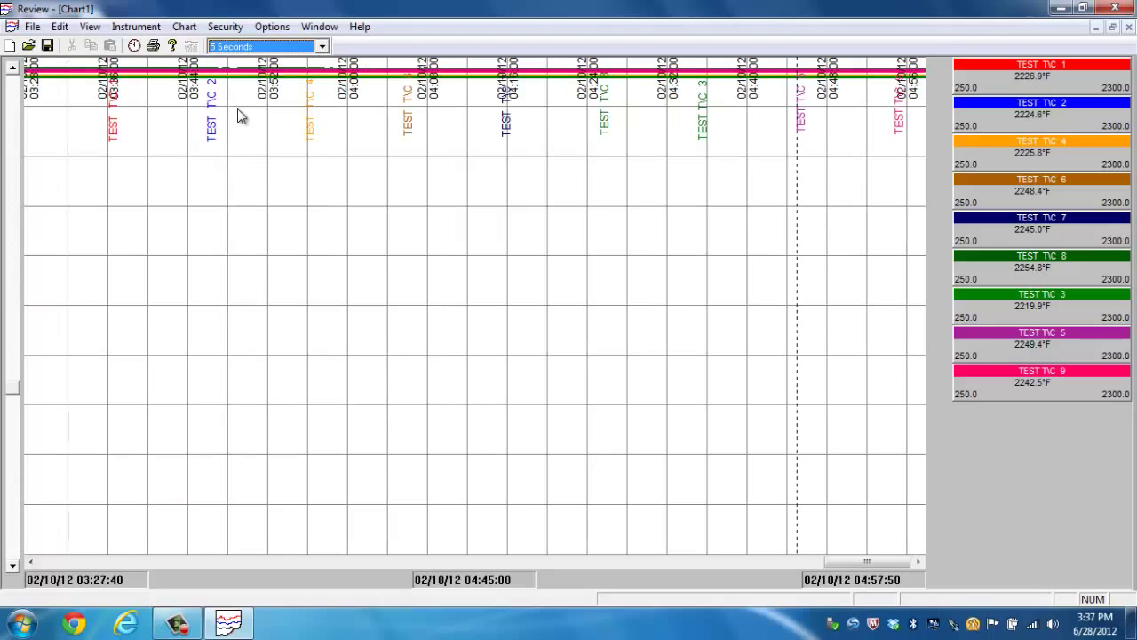
pyautogui.click(324, 46)
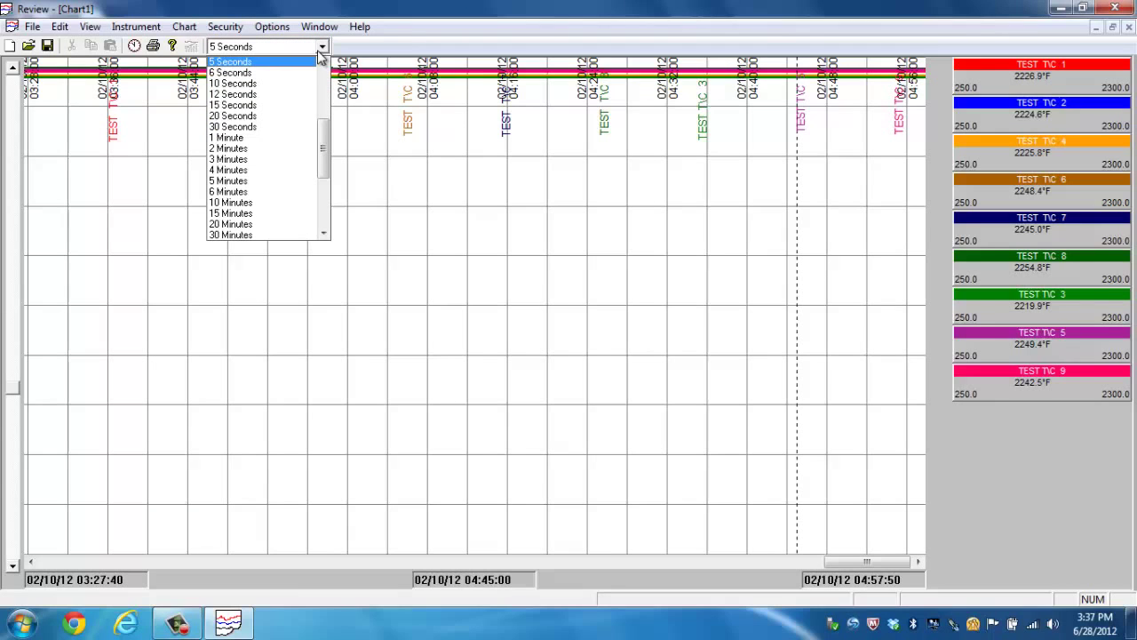
pyautogui.click(246, 84)
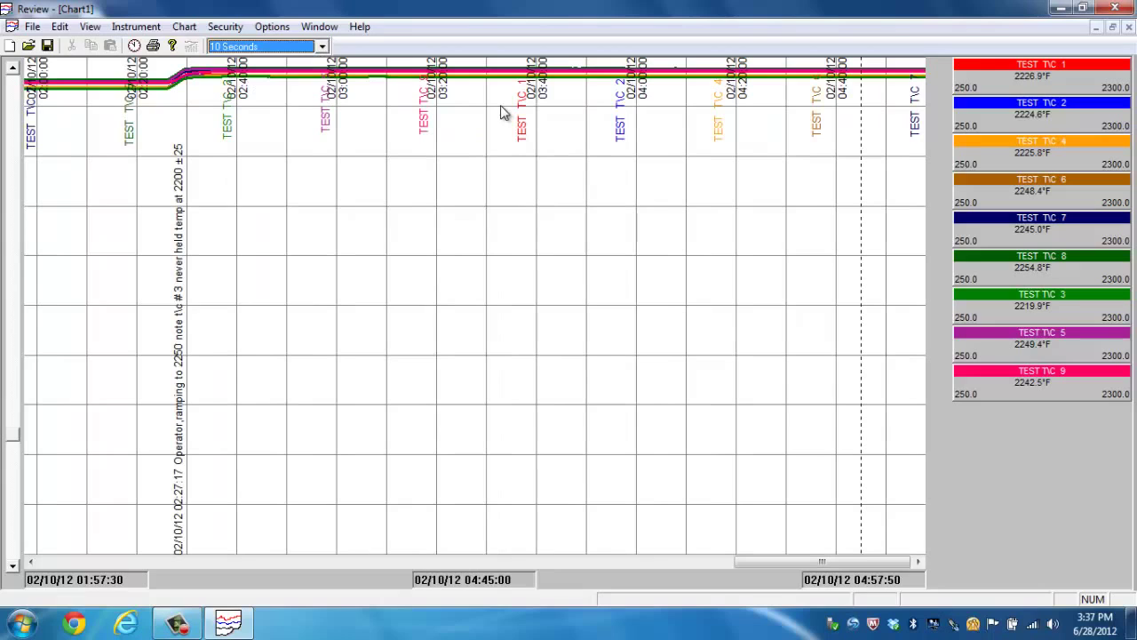
pyautogui.click(321, 46)
pyautogui.click(246, 94)
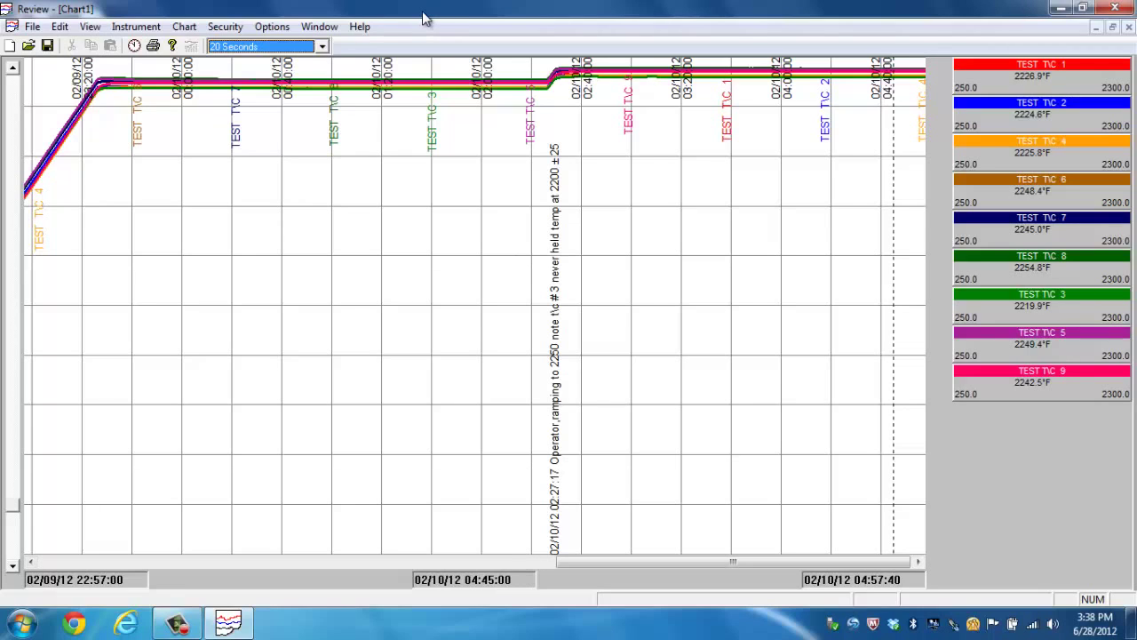
# Move the time cursor back to about 00:42
pyautogui.click(766, 185)
pyautogui.click(550, 186)
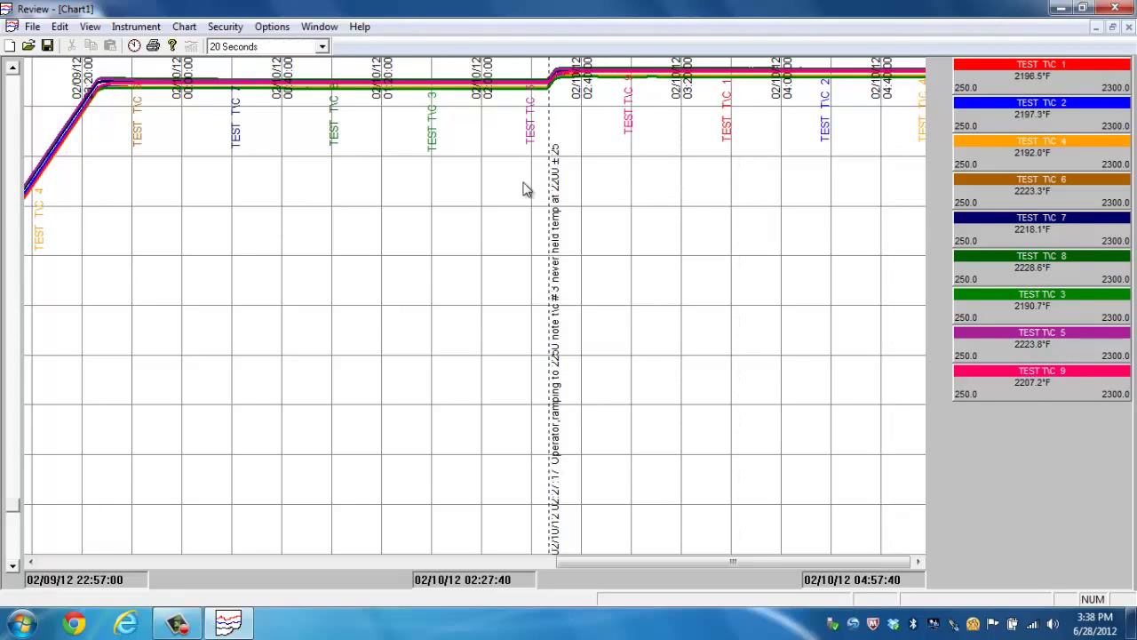
pyautogui.moveTo(524, 189); pyautogui.dragTo(288, 186)
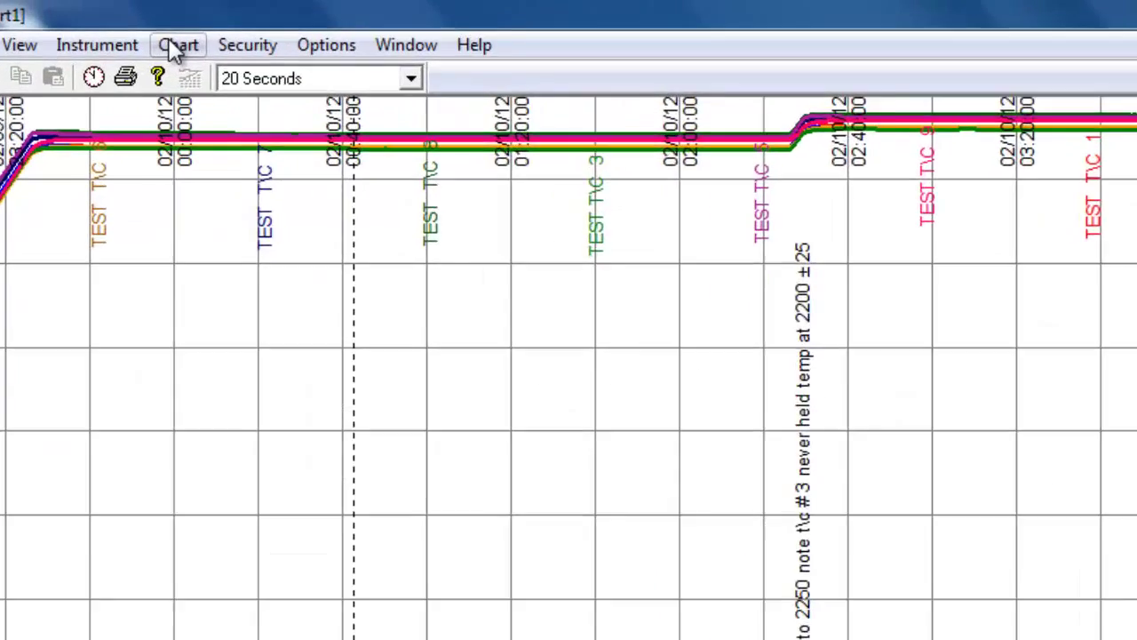
# In Chart GoTo, target a batch and use Find Batch to list batch 08-2654
pyautogui.click(179, 26)
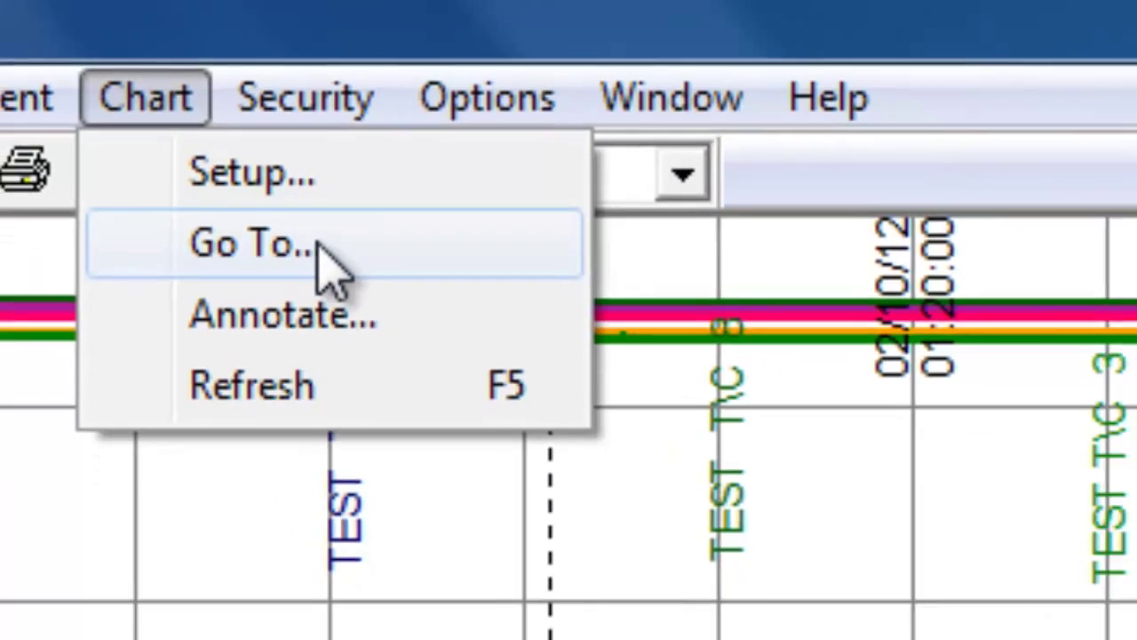
pyautogui.click(320, 247)
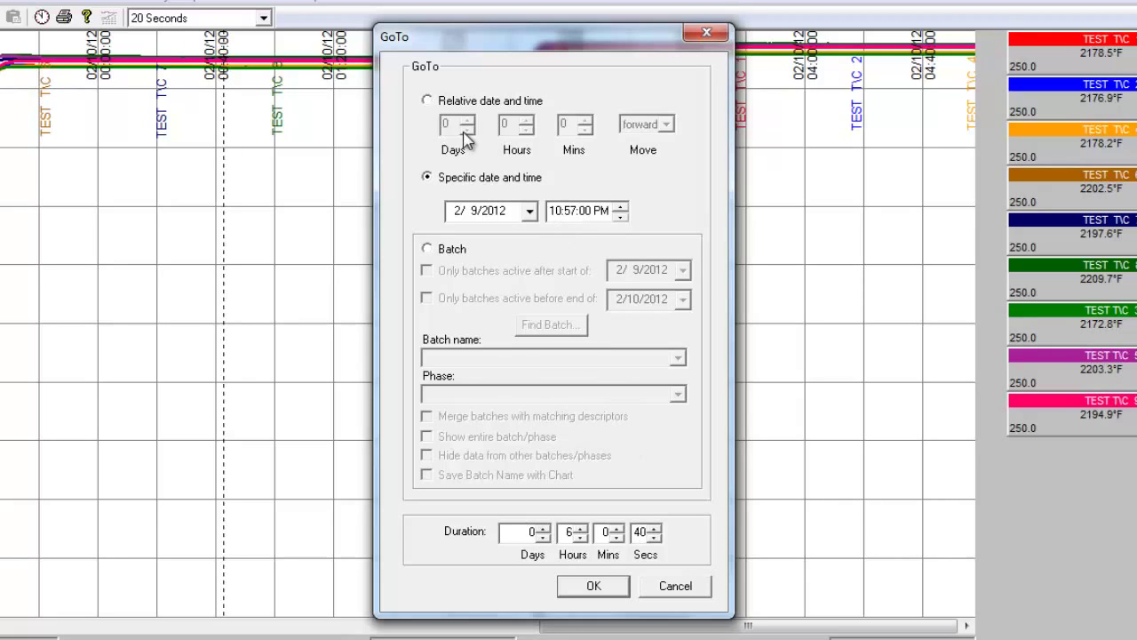
pyautogui.click(430, 251)
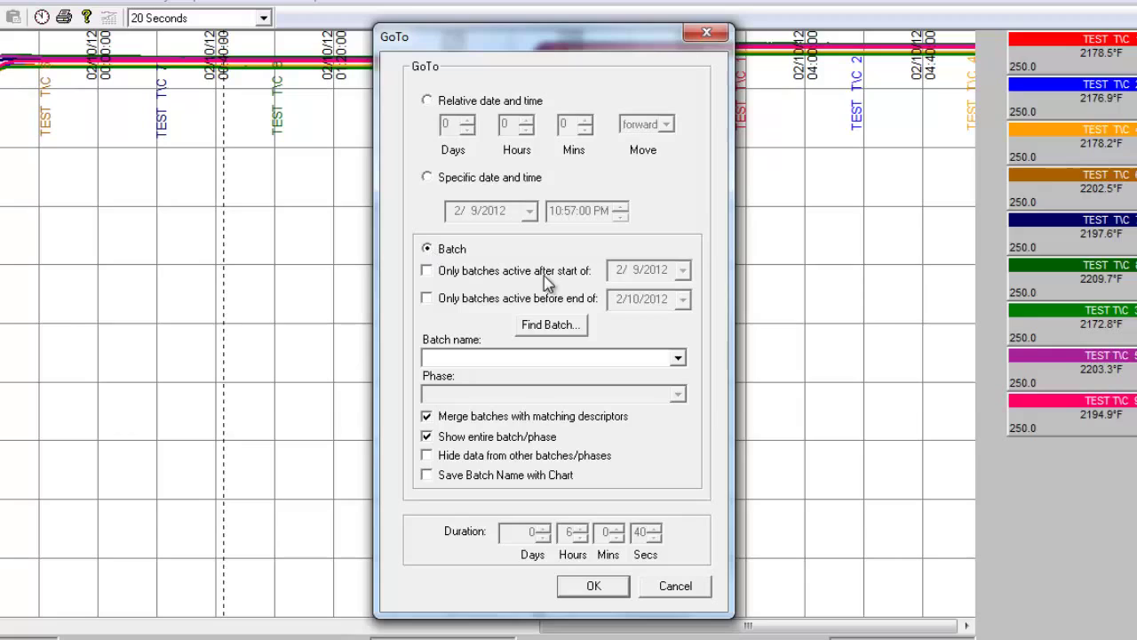
pyautogui.click(680, 359)
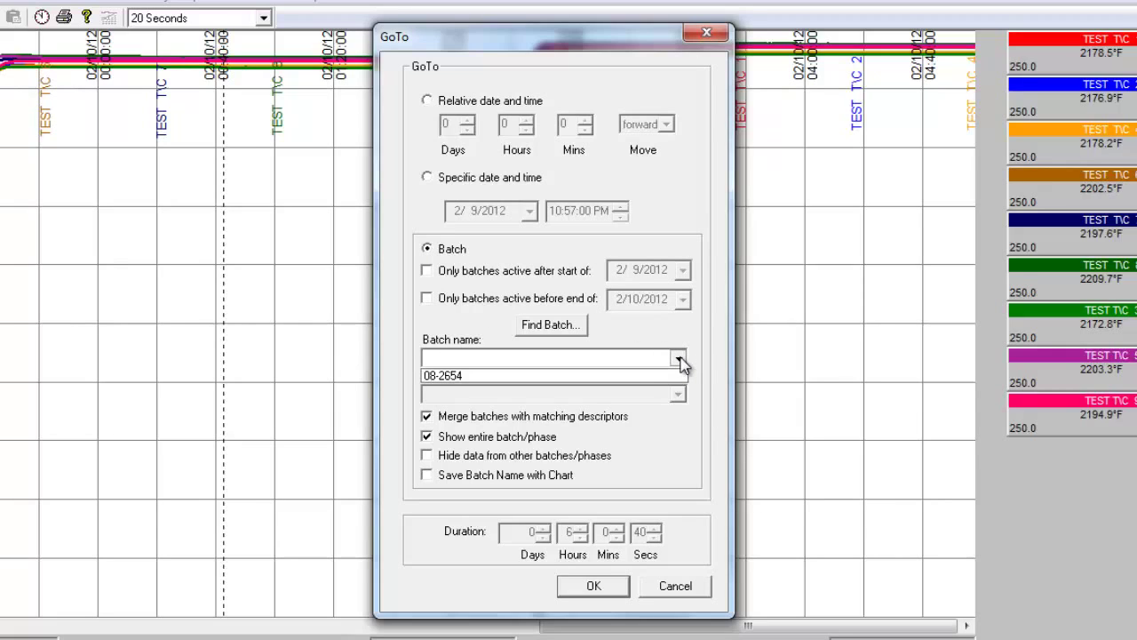
pyautogui.click(570, 329)
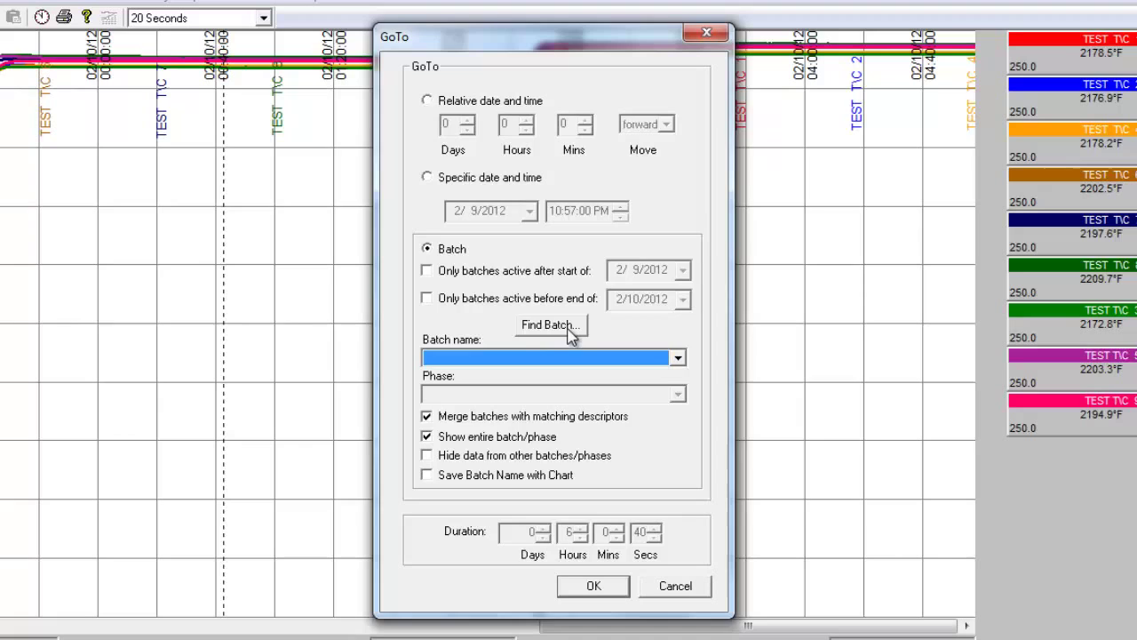
pyautogui.click(570, 328)
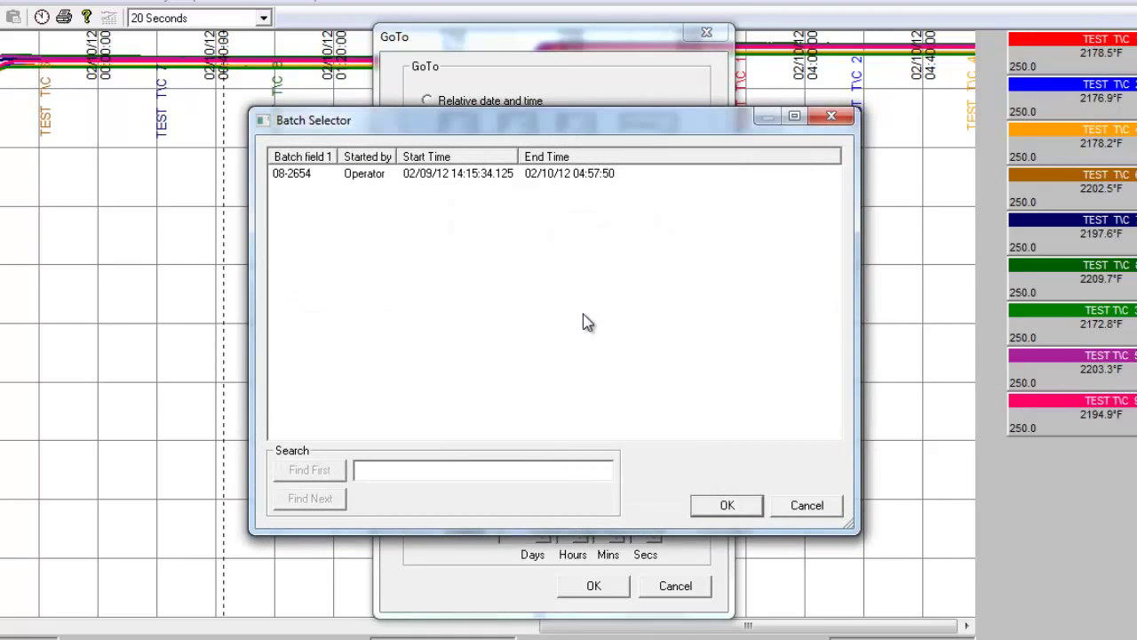
# Search for batch 08-2654 and confirm it as the GoTo batch, 14 h 42 min long
pyautogui.click(391, 472)
pyautogui.write('08')
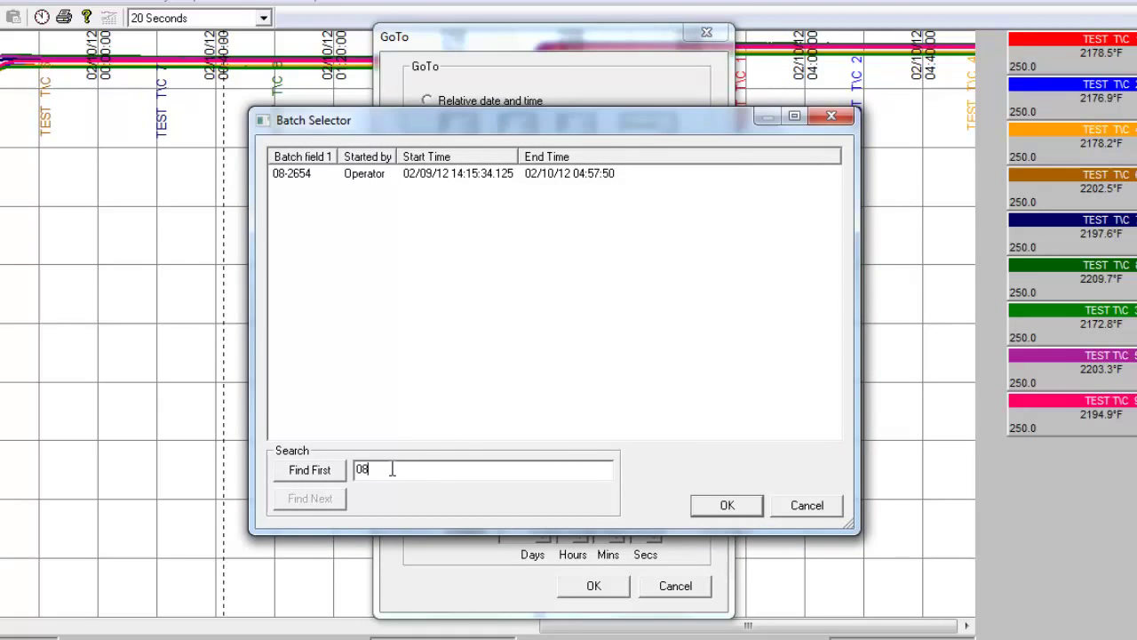
pyautogui.write('-2654')
pyautogui.click(288, 475)
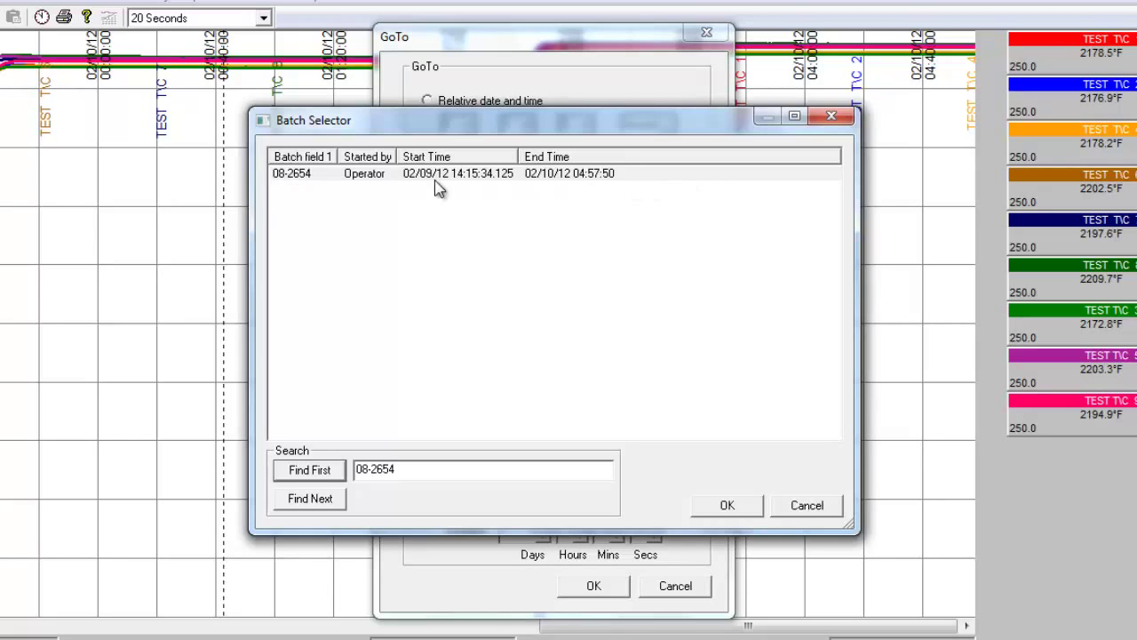
pyautogui.click(347, 180)
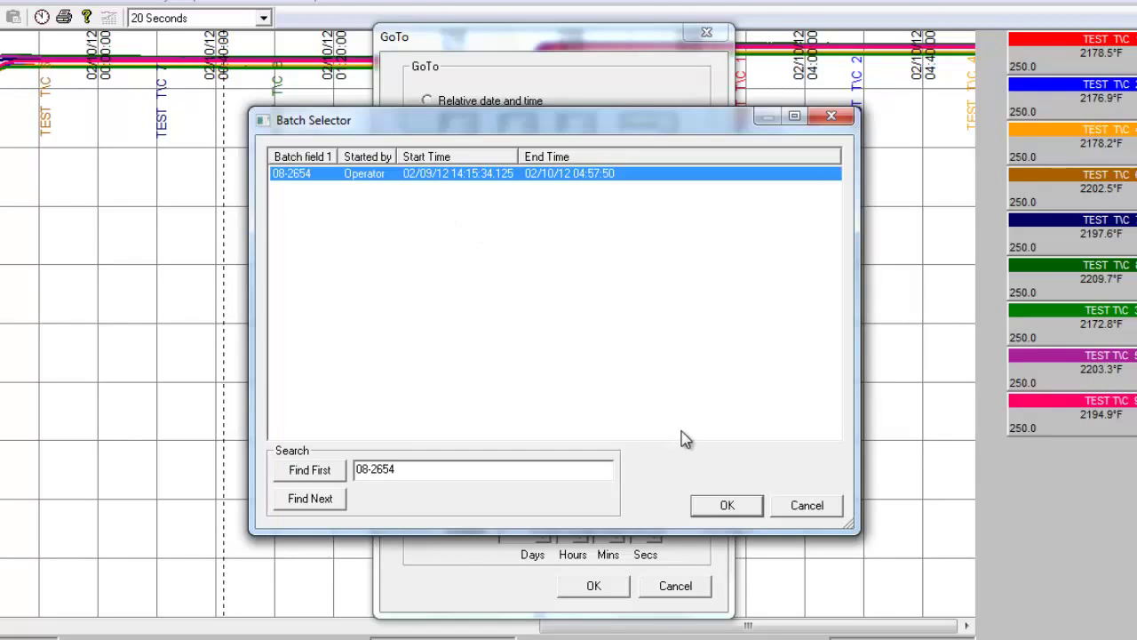
pyautogui.click(727, 506)
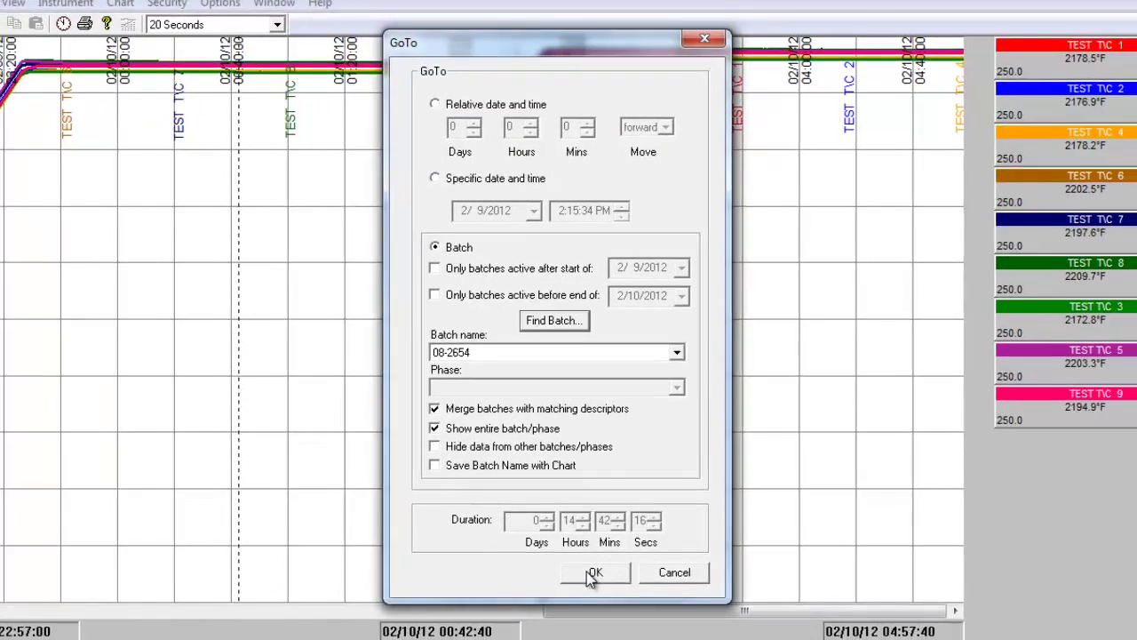
# Jump Chart1 to batch 08-2654 starting 02/09/12 14:16 and maximize the chart window
pyautogui.click(591, 586)
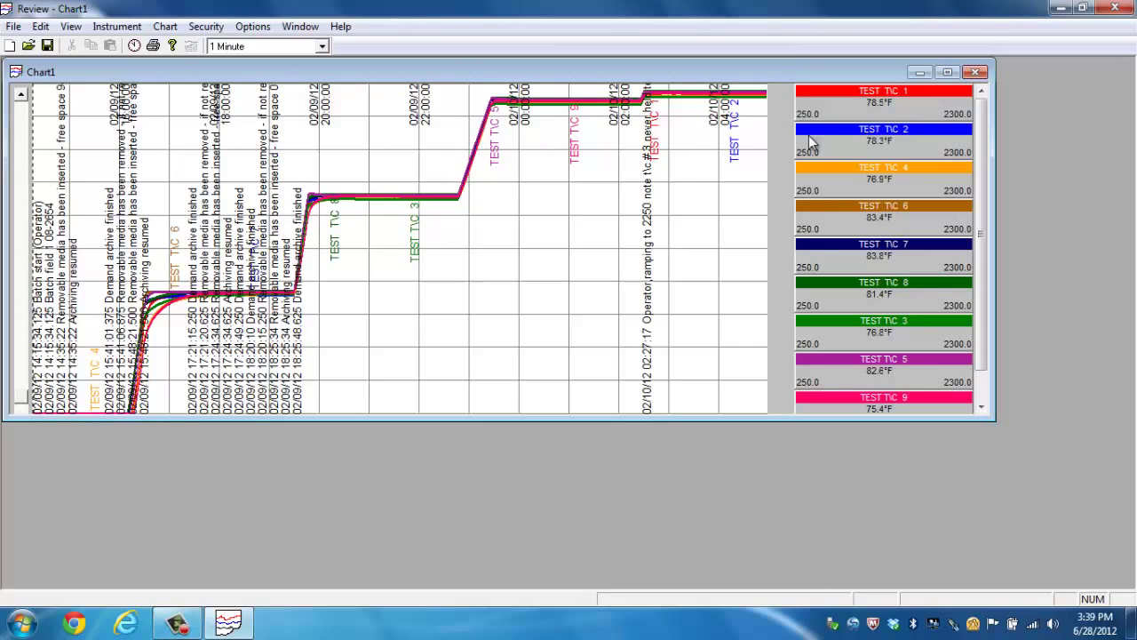
pyautogui.click(947, 72)
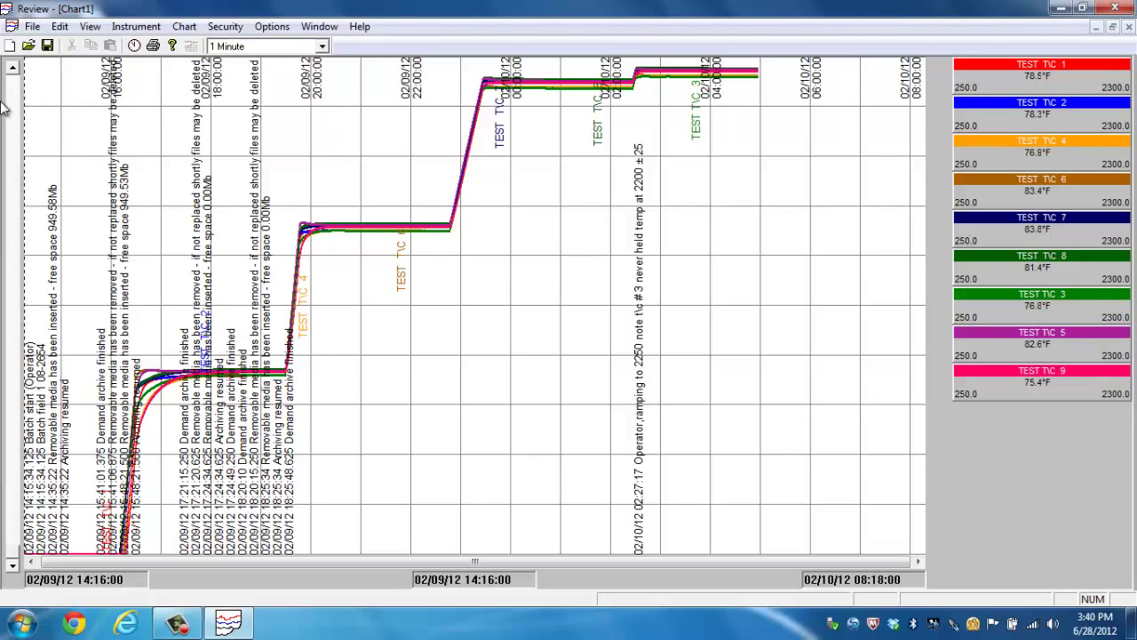
# Save the chart as Chart1 on the Desktop and minimize Review
pyautogui.click(32, 27)
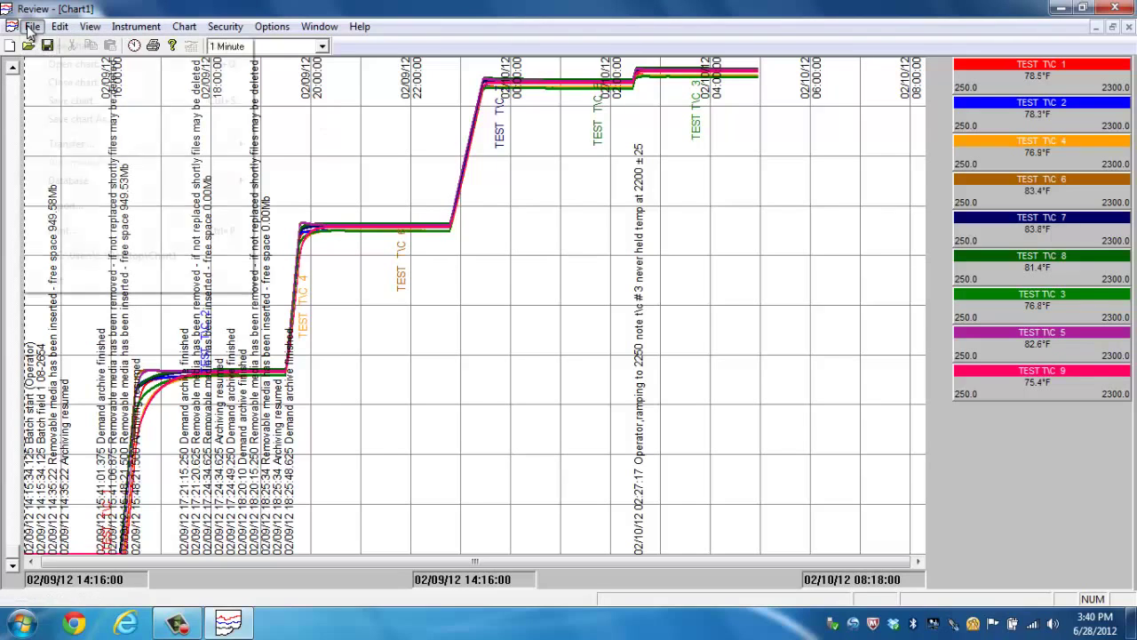
pyautogui.click(65, 112)
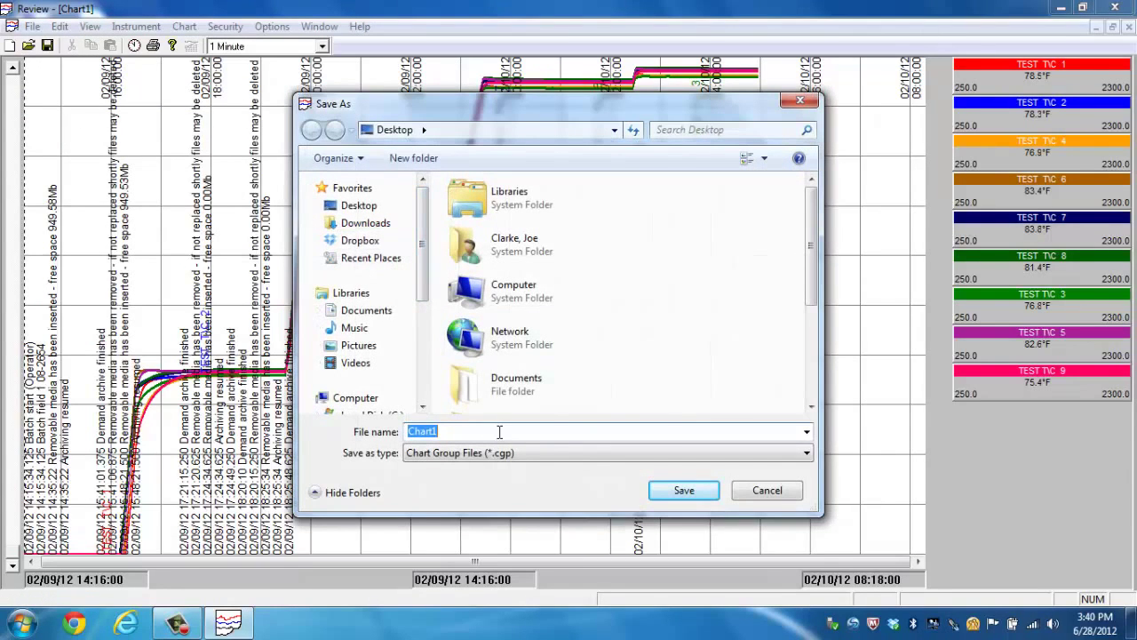
pyautogui.click(681, 494)
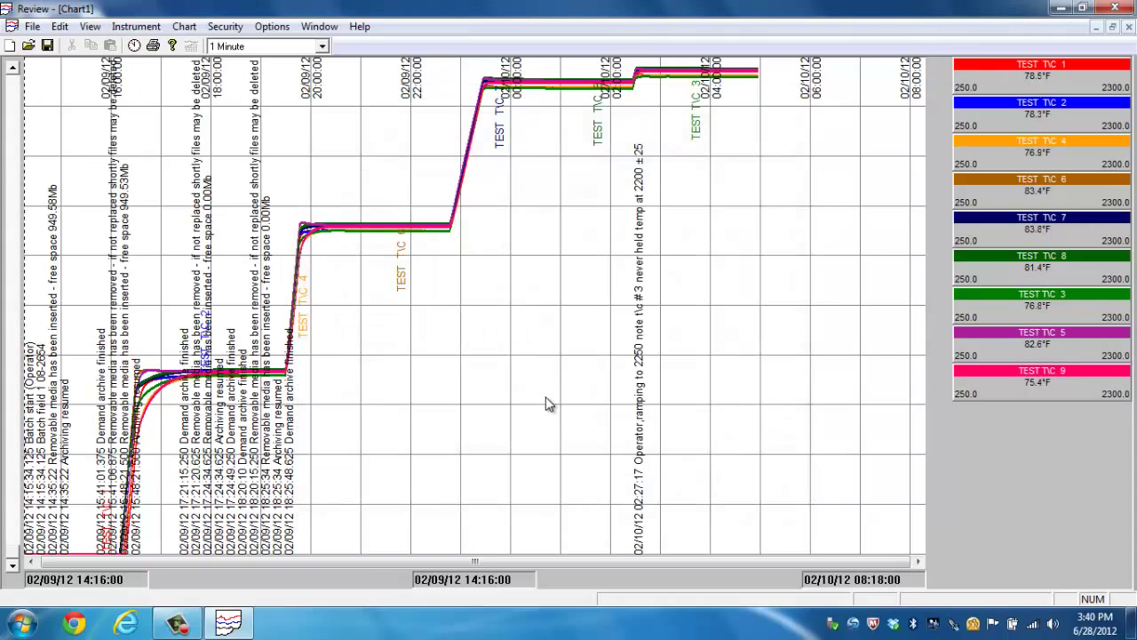
pyautogui.click(1061, 8)
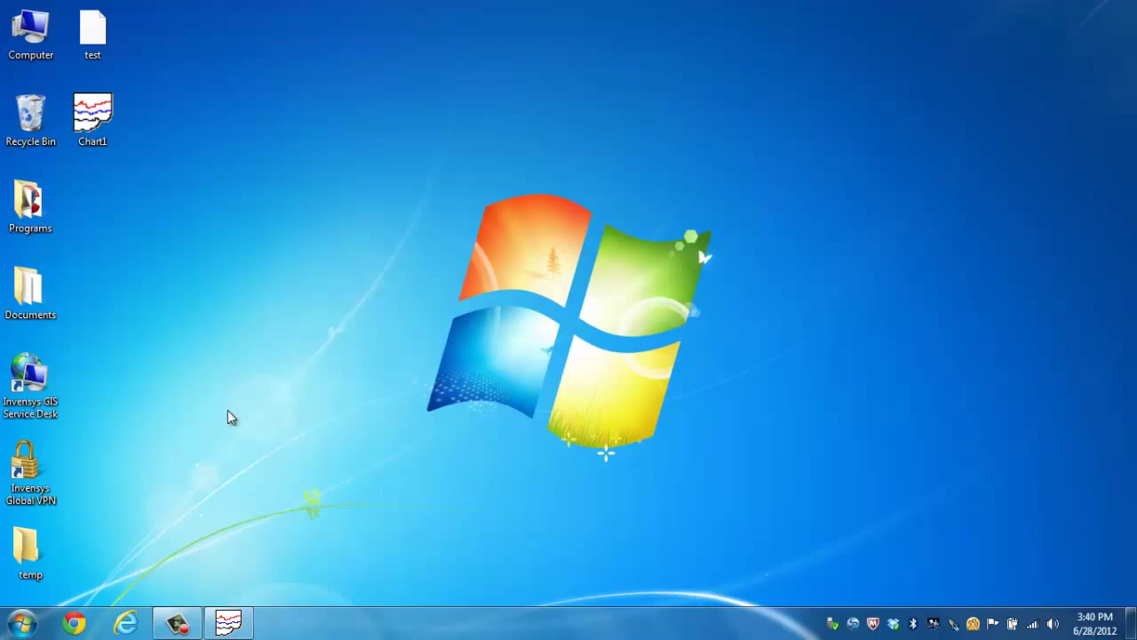
# Close Review, then reopen it from the saved Chart1 file on the desktop
pyautogui.click(228, 623)
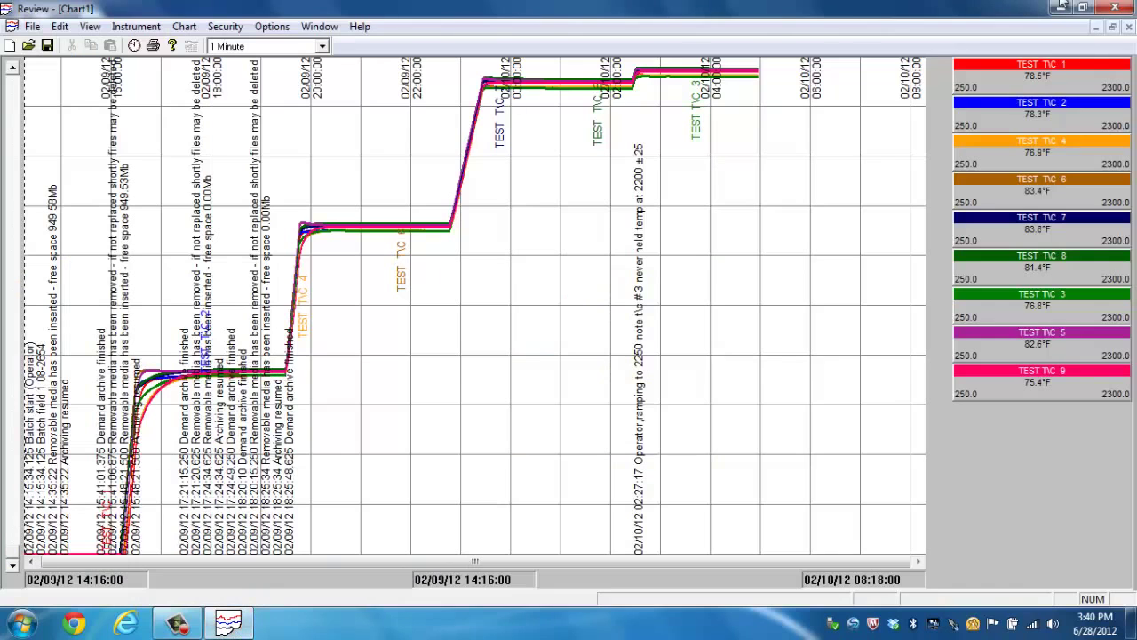
pyautogui.click(1127, 7)
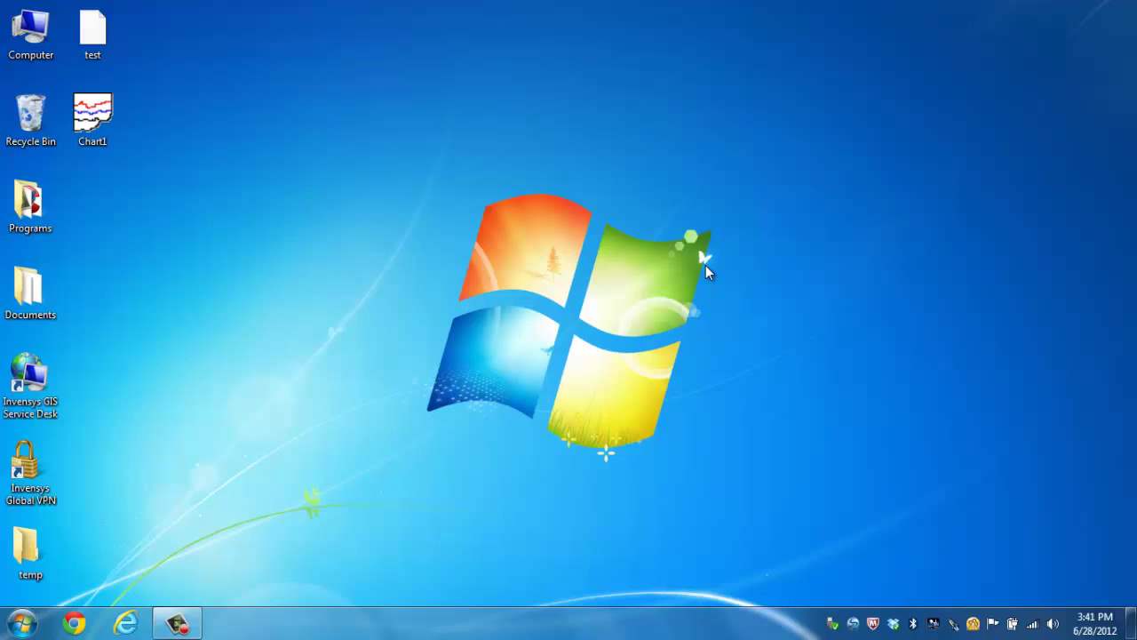
pyautogui.doubleClick(82, 110)
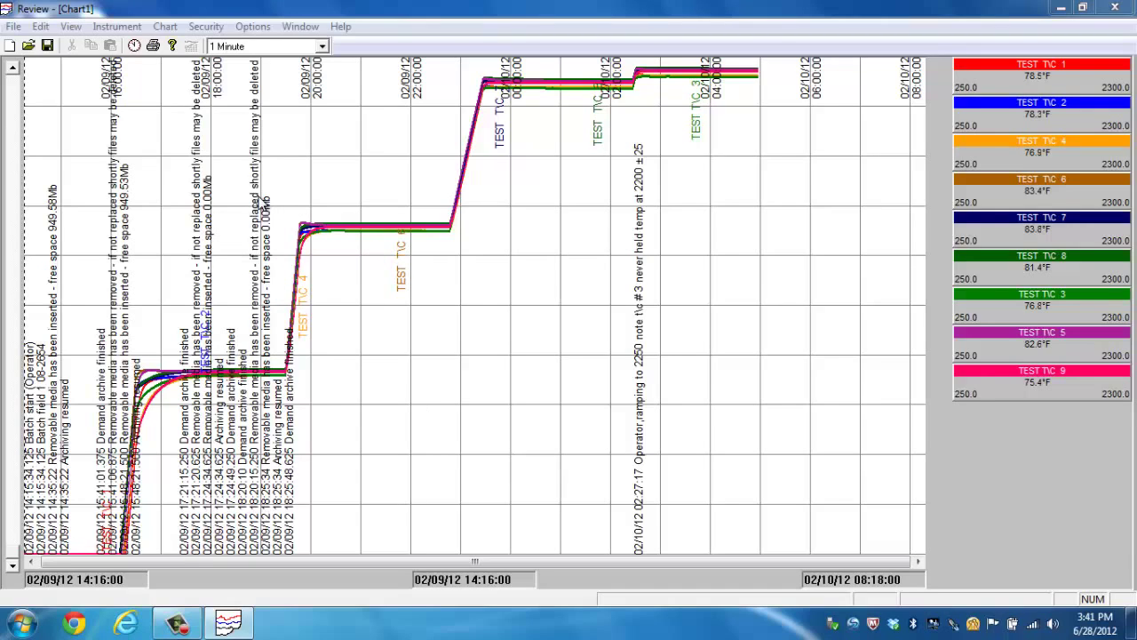
# Open Print Setup with the range based on batch 08-2654, switched to a From start time
pyautogui.click(13, 28)
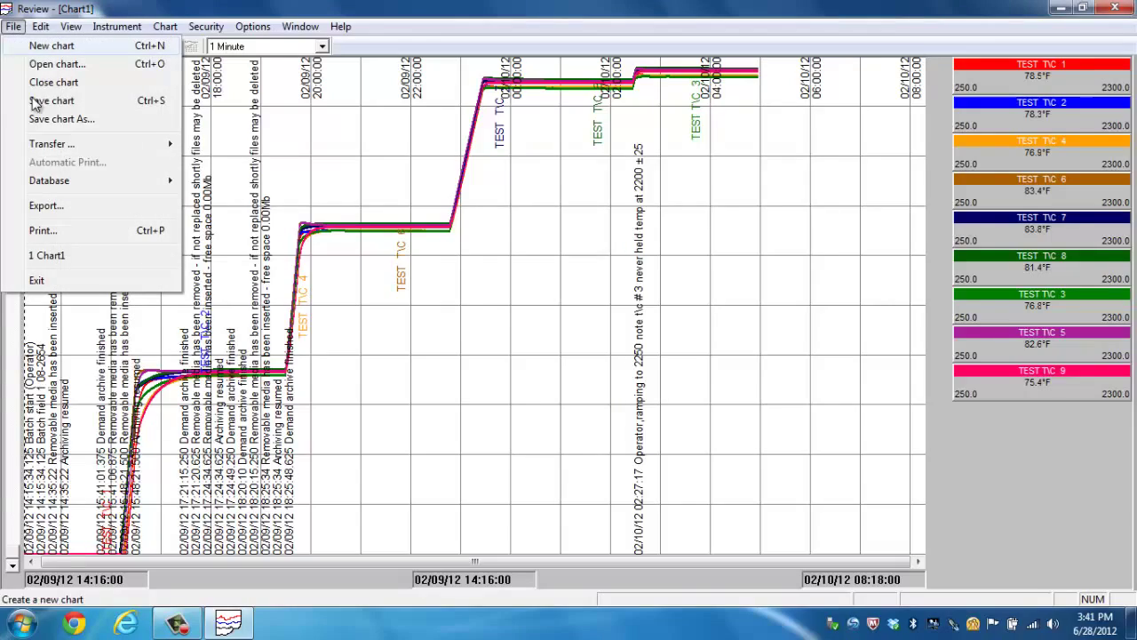
pyautogui.click(43, 231)
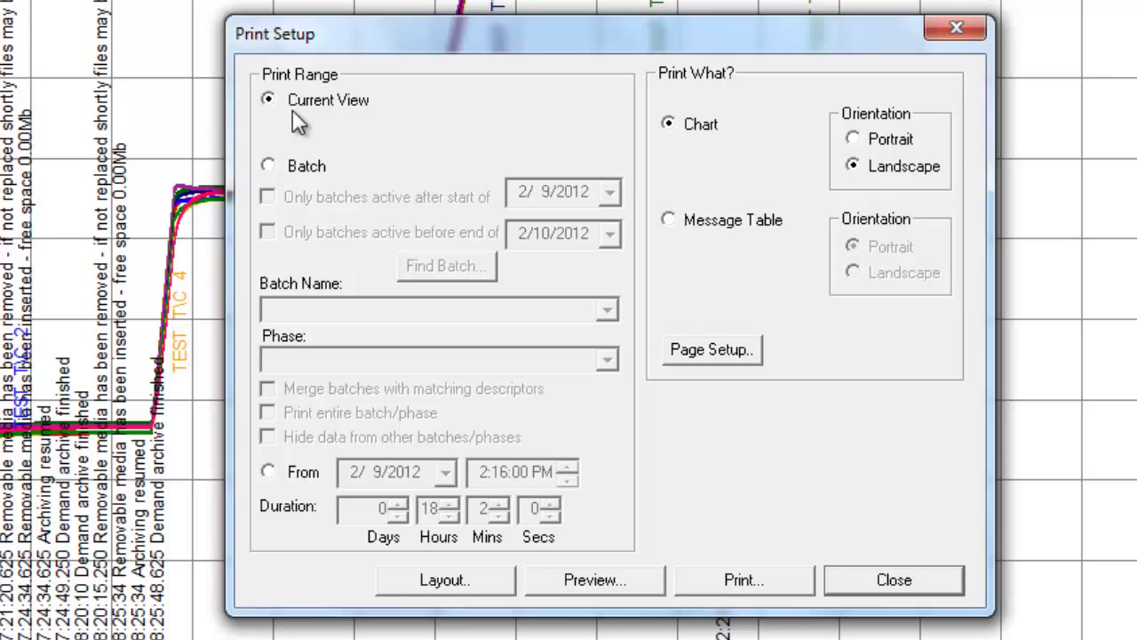
pyautogui.click(269, 166)
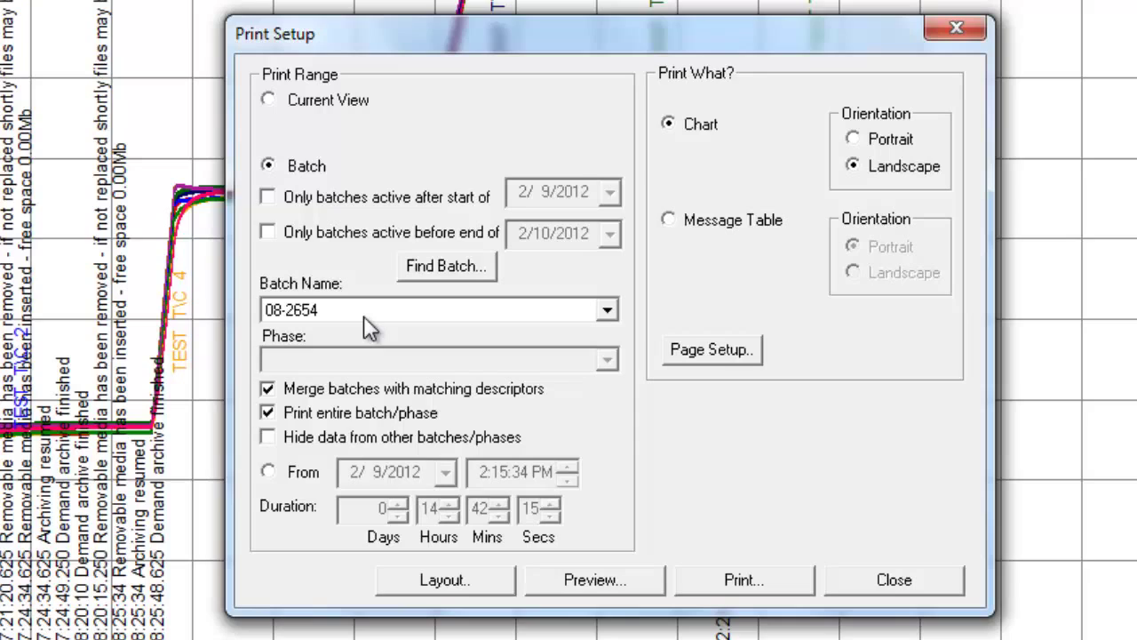
pyautogui.click(268, 472)
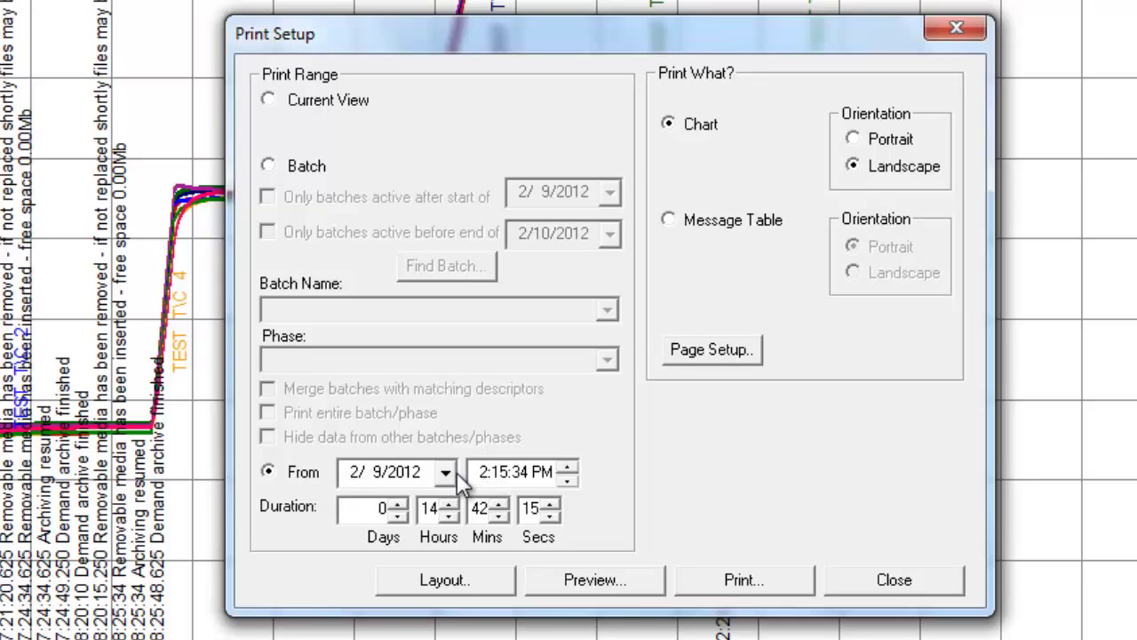
# Set the print range to start at 4:00:00 PM with a duration of 6 h 00 min 00 s
pyautogui.click(484, 473)
pyautogui.write('4')
pyautogui.click(502, 472)
pyautogui.write('00')
pyautogui.click(517, 470)
pyautogui.write('00')
pyautogui.click(428, 507)
pyautogui.write('6')
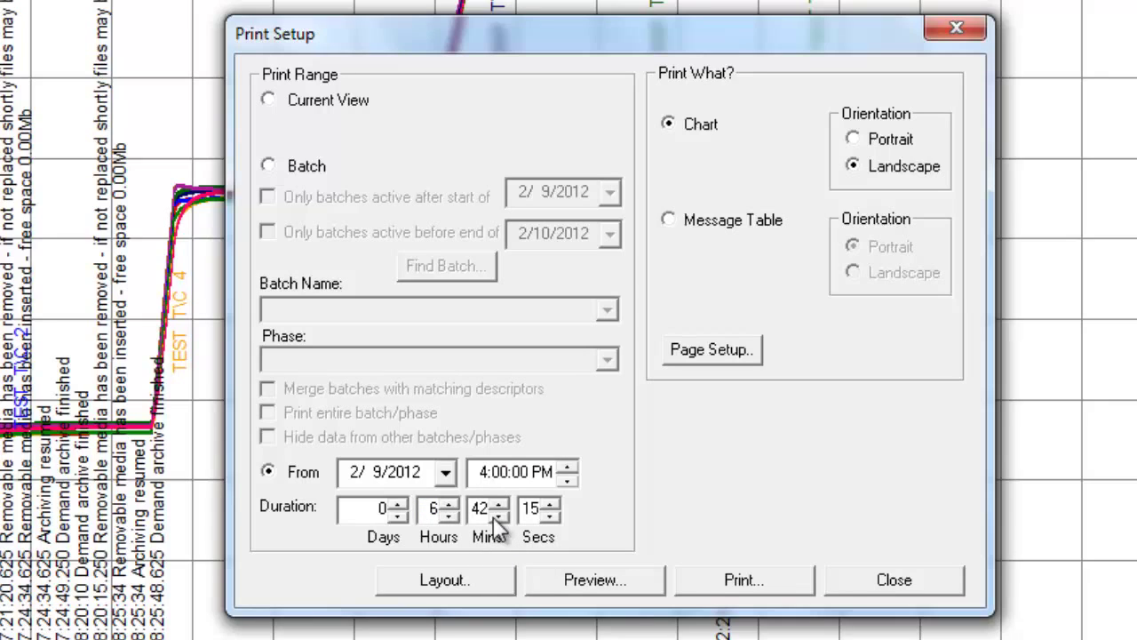
pyautogui.click(480, 509)
pyautogui.write('00')
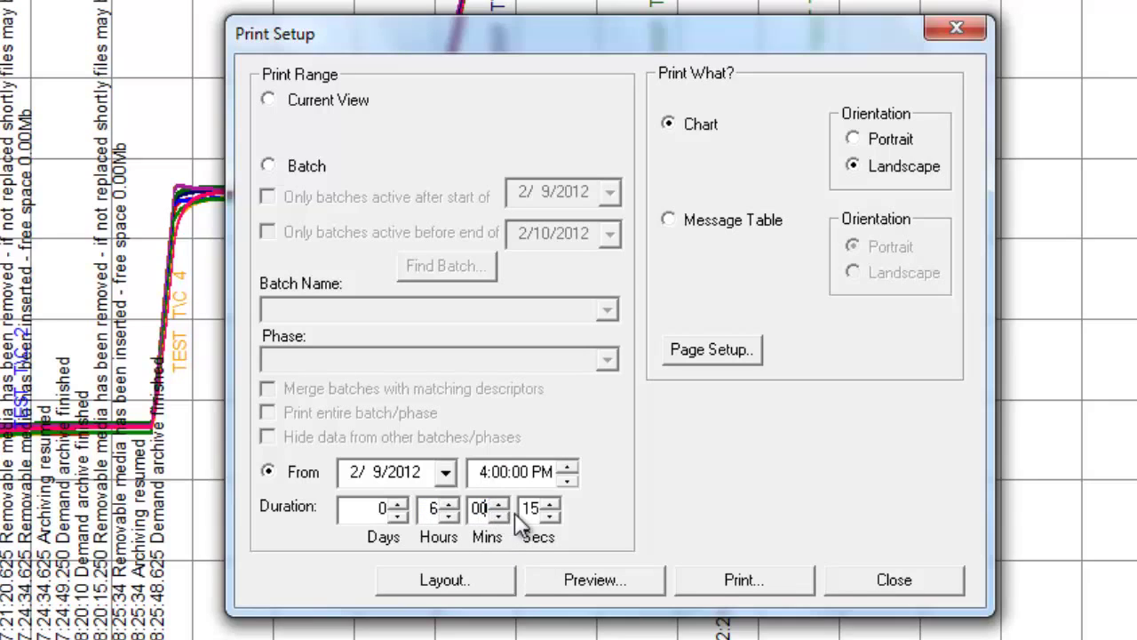
pyautogui.click(530, 508)
pyautogui.write('00')
# Preview the 4–10 PM printout, close Print Setup, and mark 02/10/12 00:40:00 on the chart
pyautogui.click(596, 580)
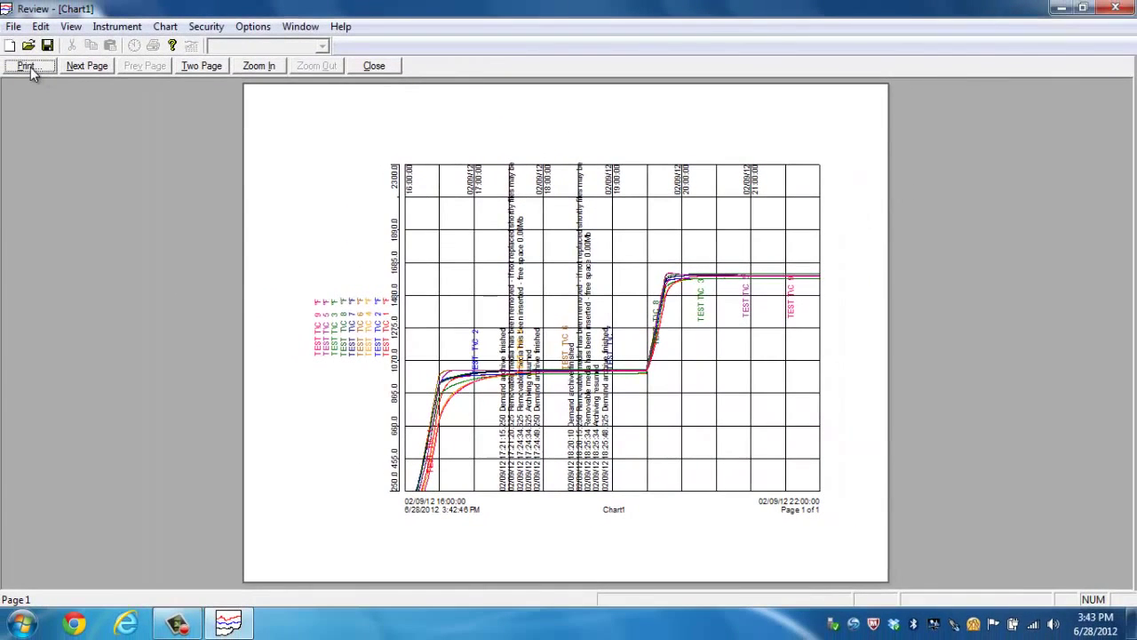
pyautogui.click(375, 66)
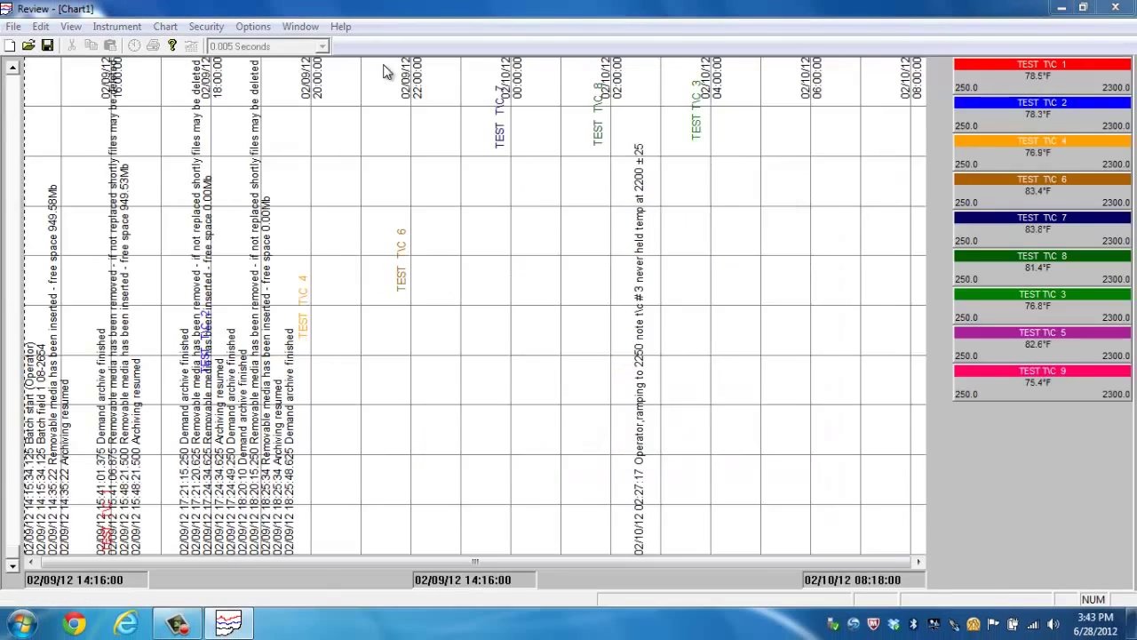
pyautogui.click(747, 478)
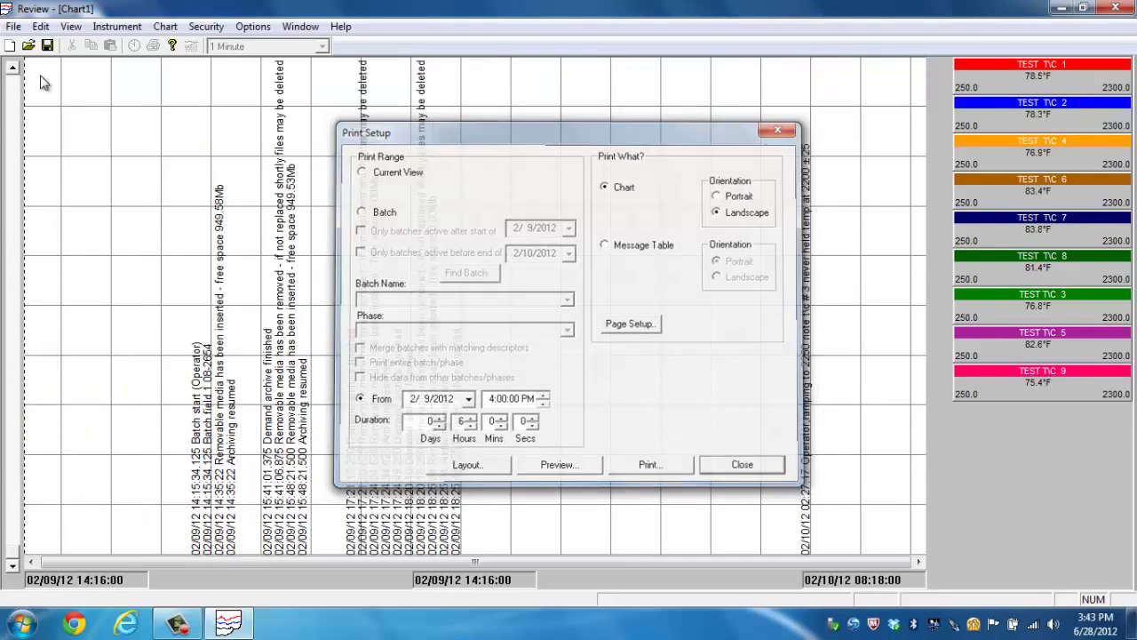
pyautogui.click(14, 26)
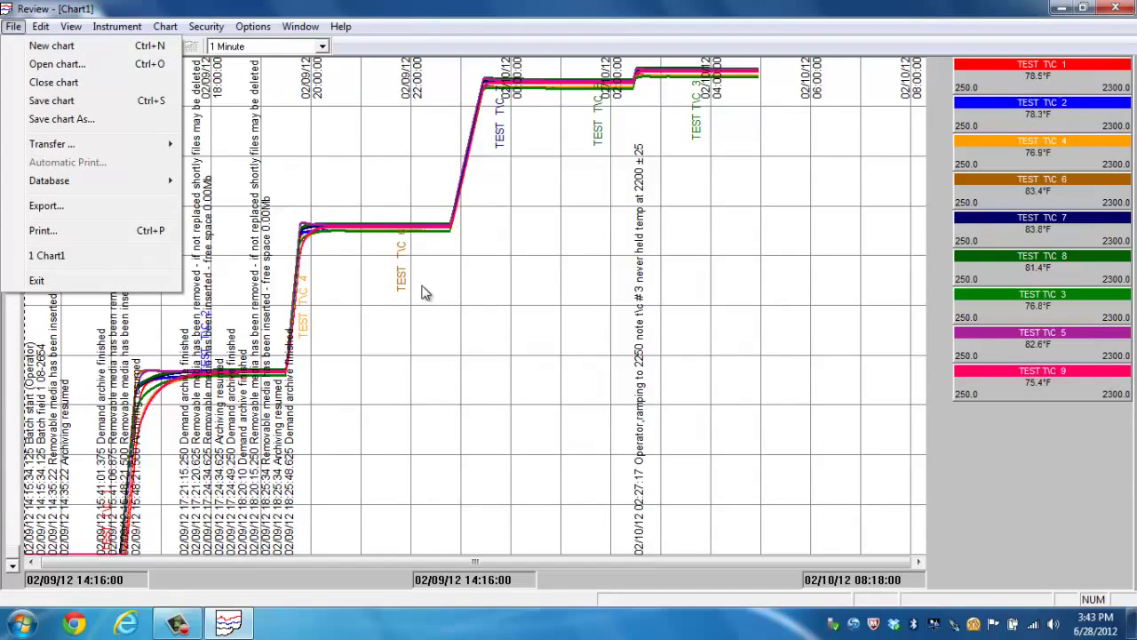
pyautogui.click(545, 294)
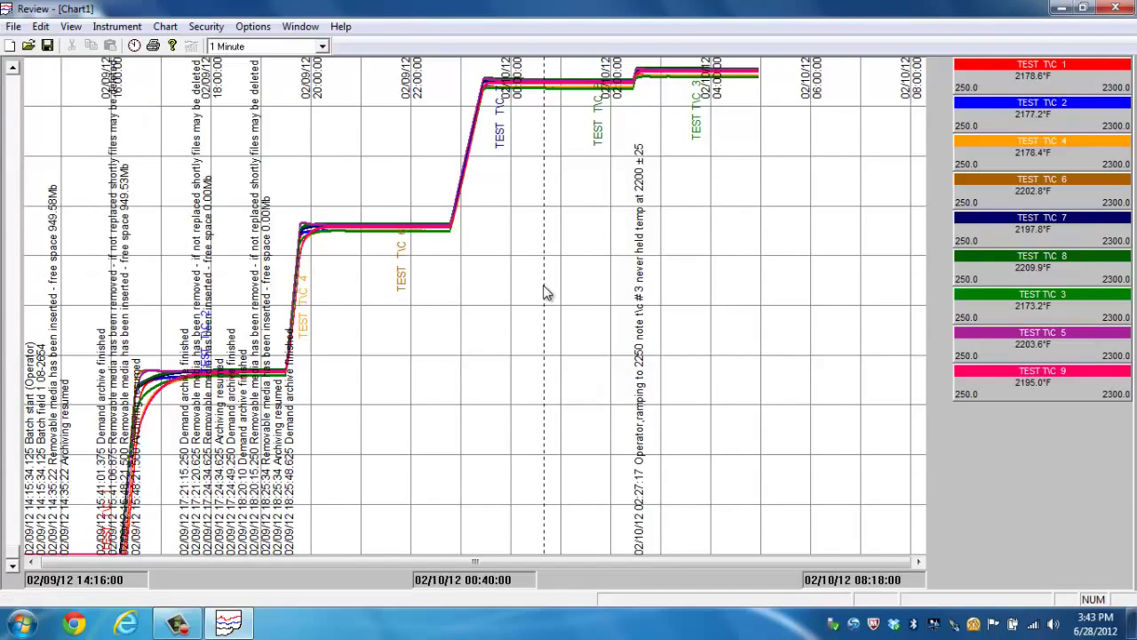
# Export batch 08-2654 to a Desktop file named 'test', overwriting the existing one
pyautogui.click(12, 28)
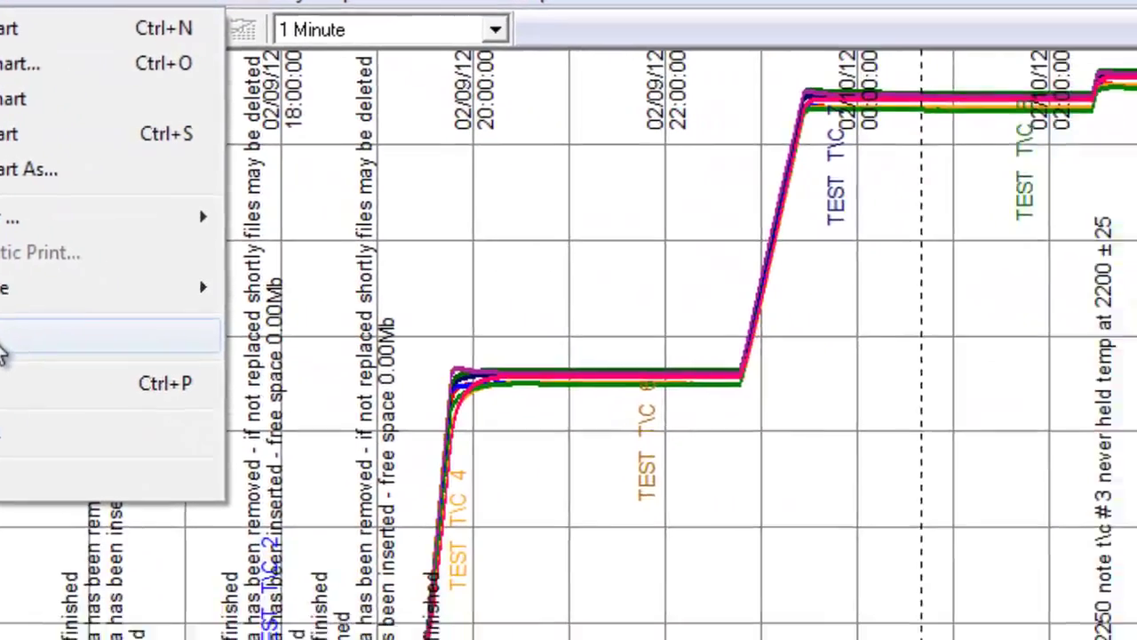
pyautogui.click(2, 347)
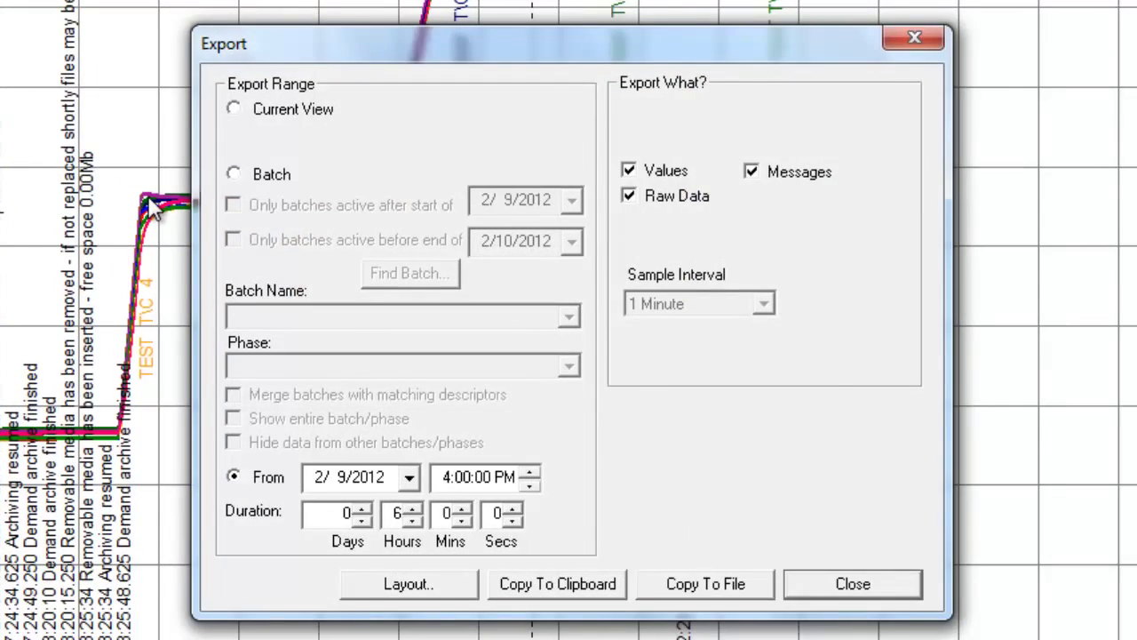
pyautogui.click(234, 175)
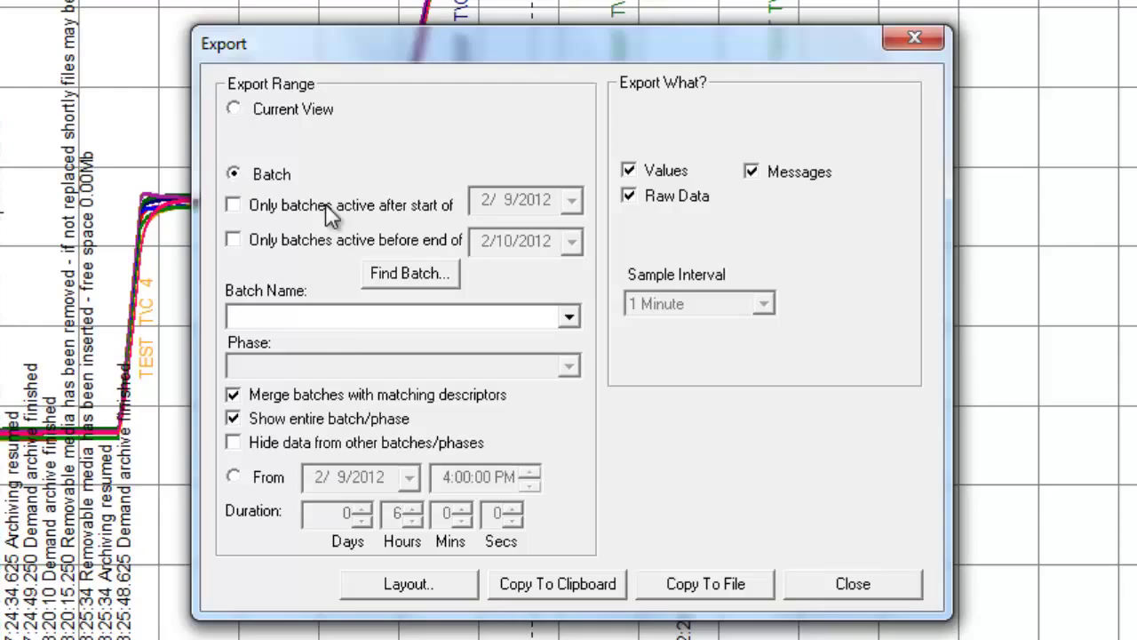
pyautogui.click(342, 317)
pyautogui.click(300, 347)
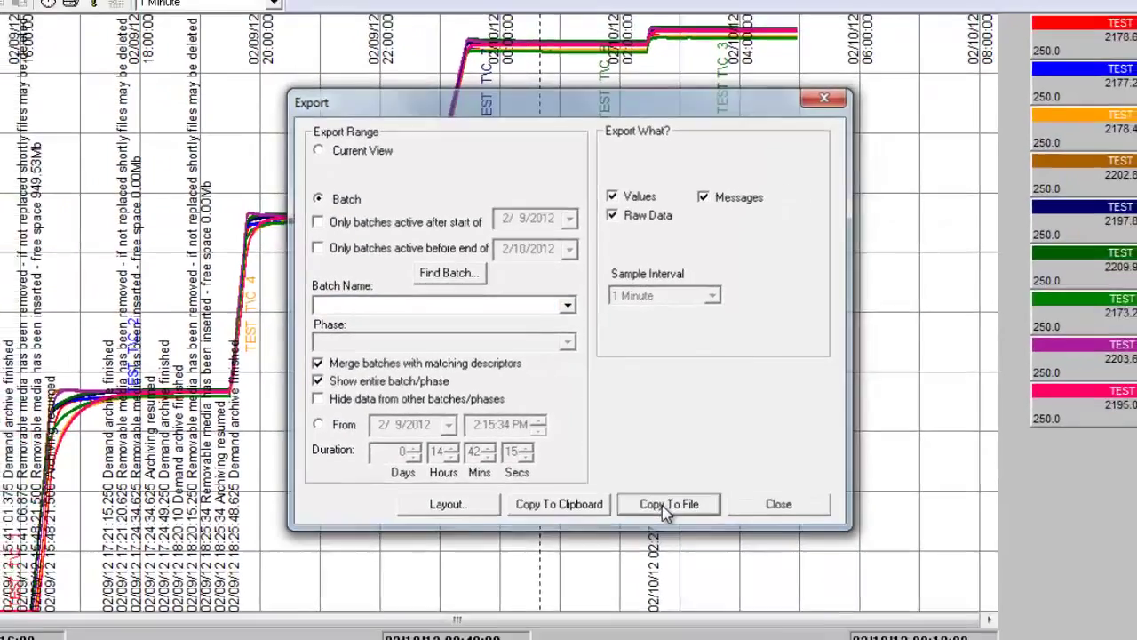
pyautogui.click(706, 584)
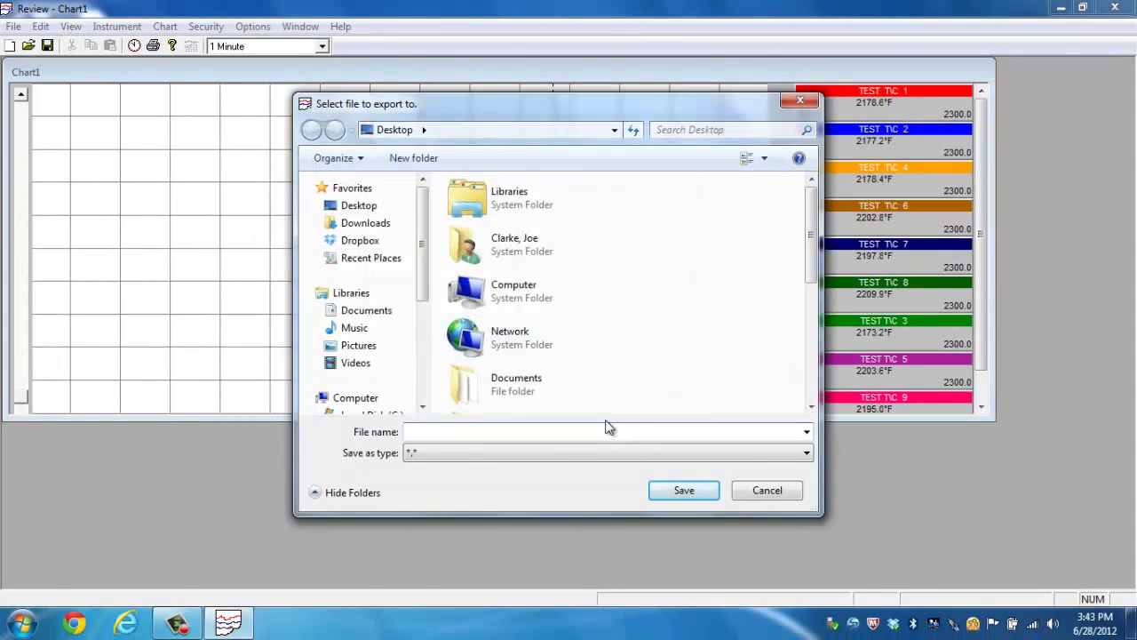
pyautogui.write('test')
pyautogui.click(689, 493)
pyautogui.click(618, 317)
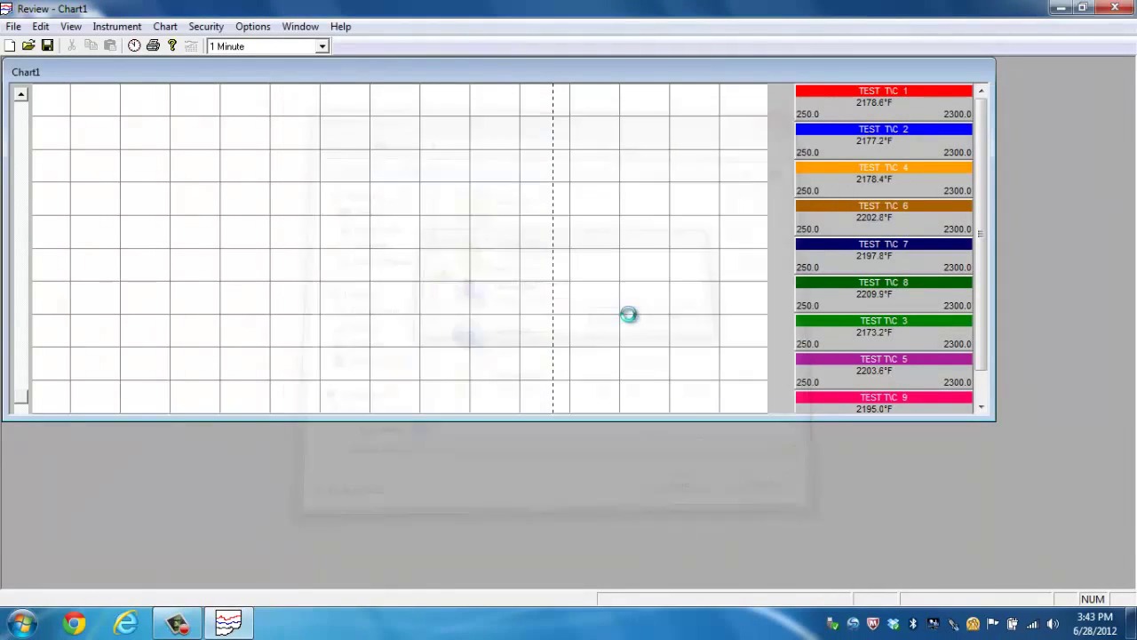
# Launch Excel 2010 and open the exported test file in it, accepting the format warning
pyautogui.click(1060, 11)
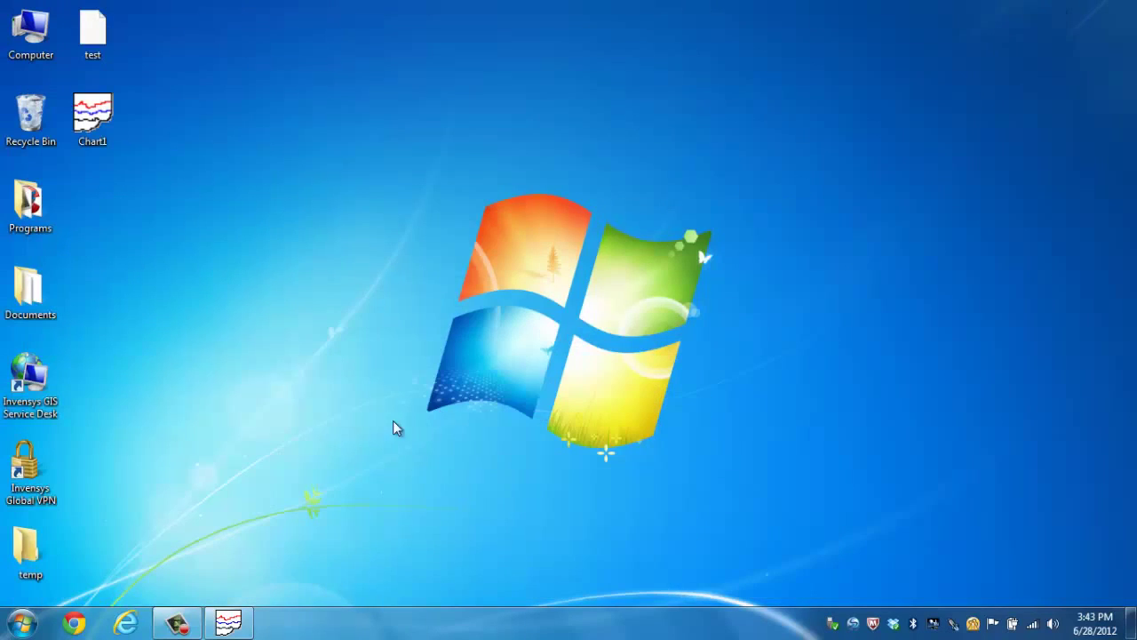
pyautogui.click(18, 626)
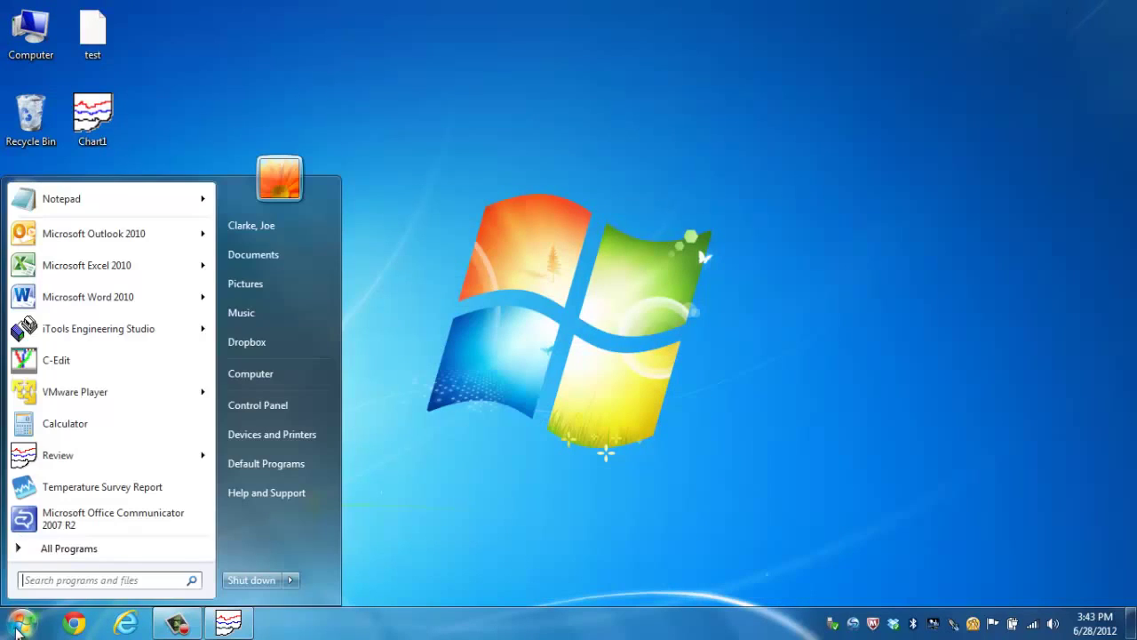
pyautogui.click(104, 268)
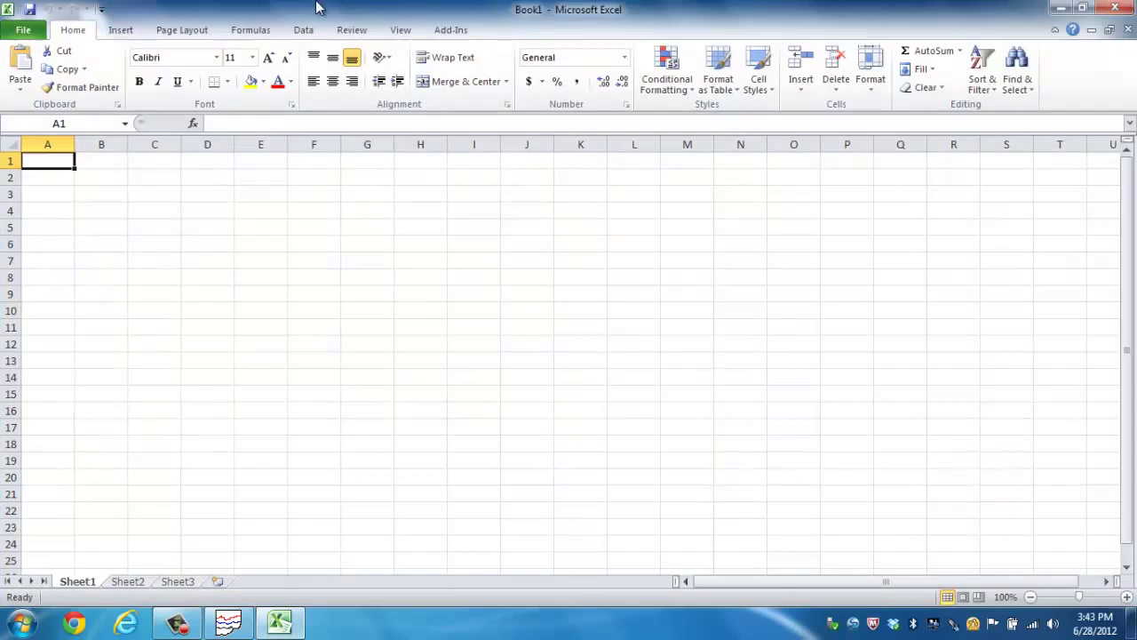
pyautogui.doubleClick(315, 9)
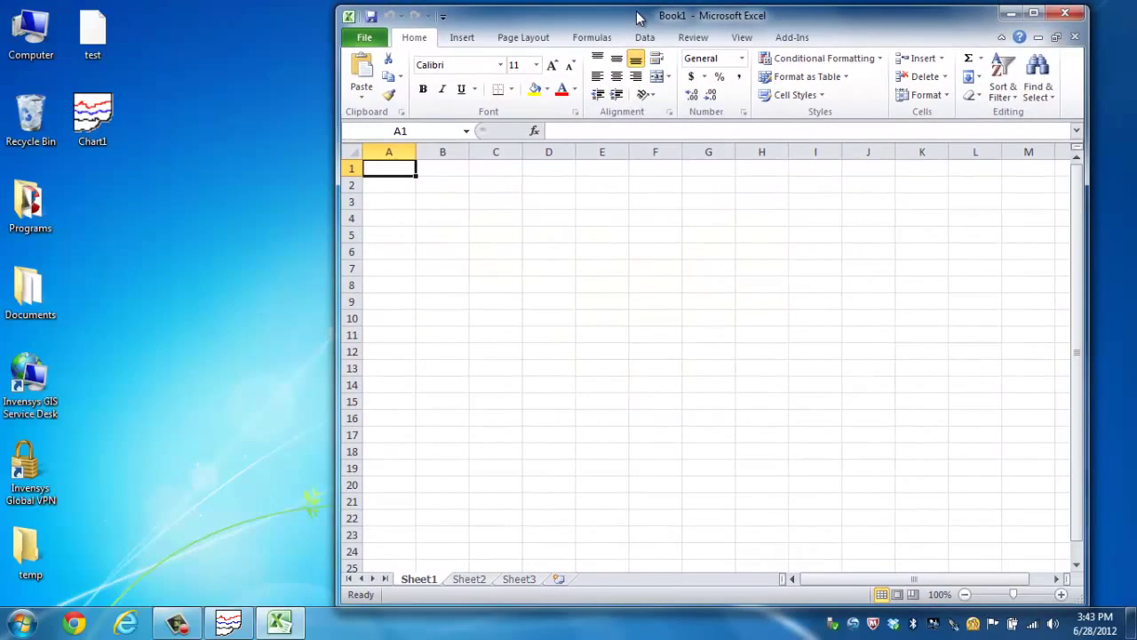
pyautogui.moveTo(92, 31); pyautogui.dragTo(574, 294)
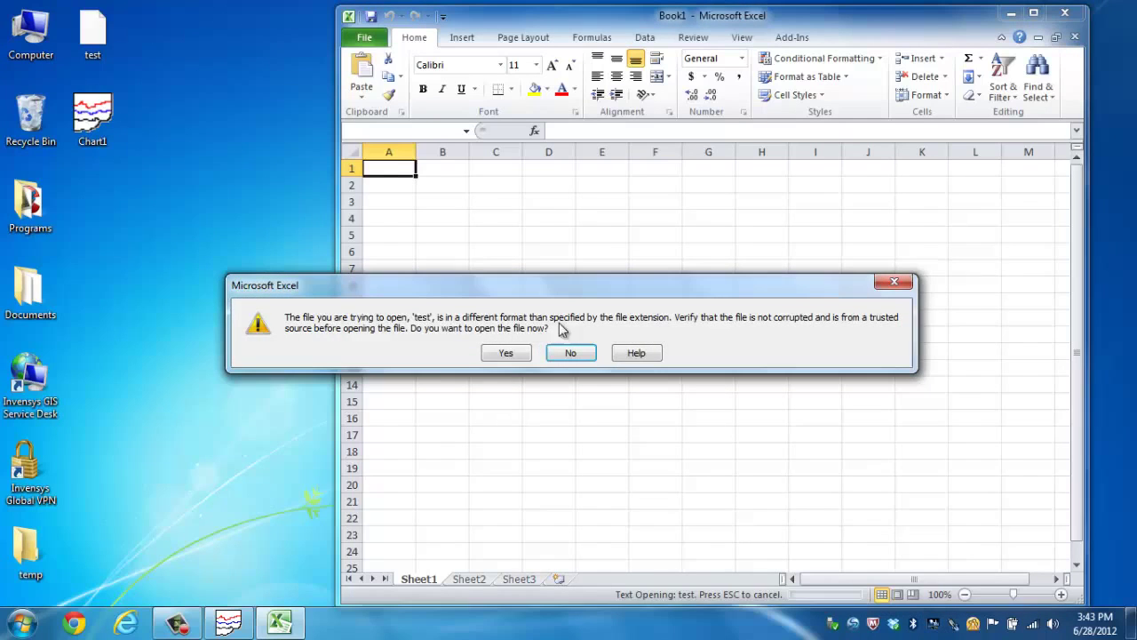
pyautogui.click(506, 352)
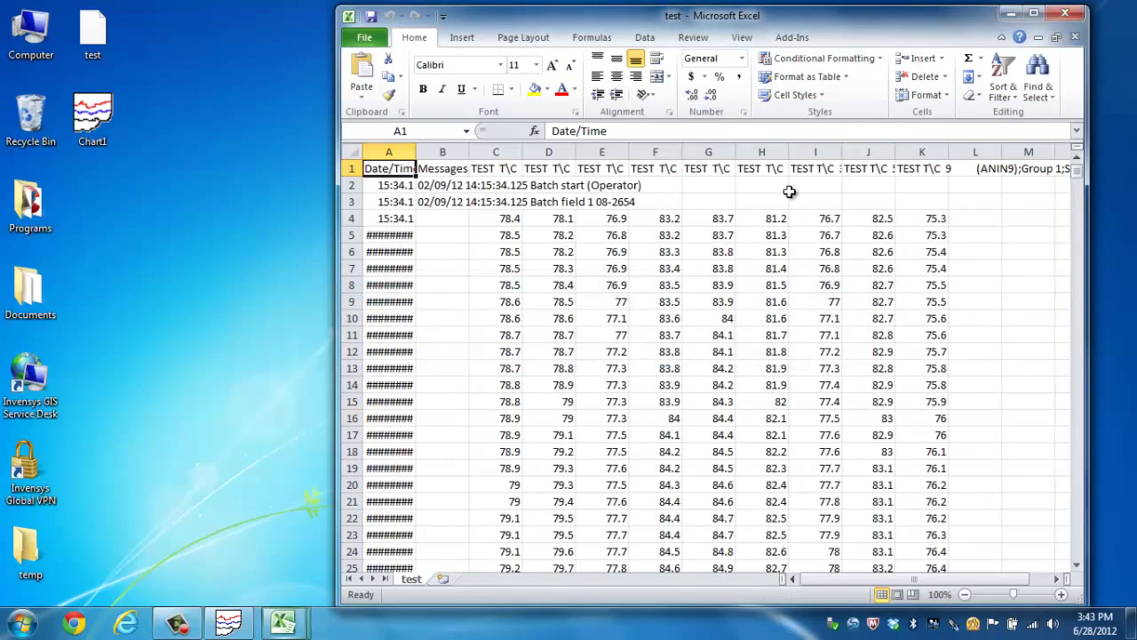
# Maximize Excel and set the whole sheet's font size to 8
pyautogui.click(1036, 15)
pyautogui.click(8, 144)
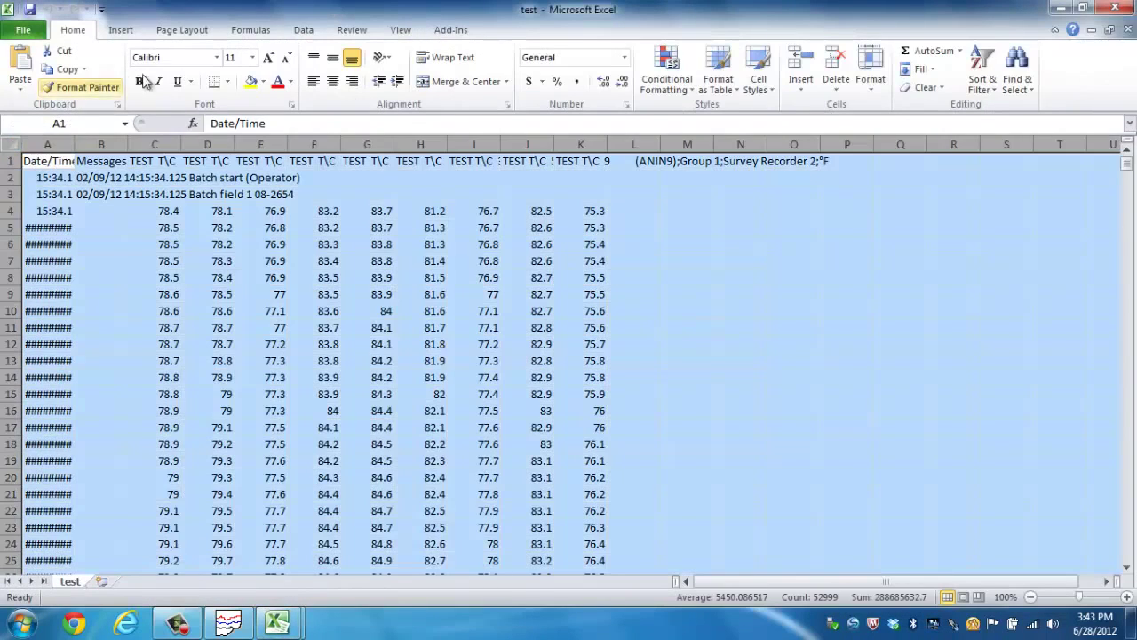
pyautogui.click(251, 60)
pyautogui.click(233, 71)
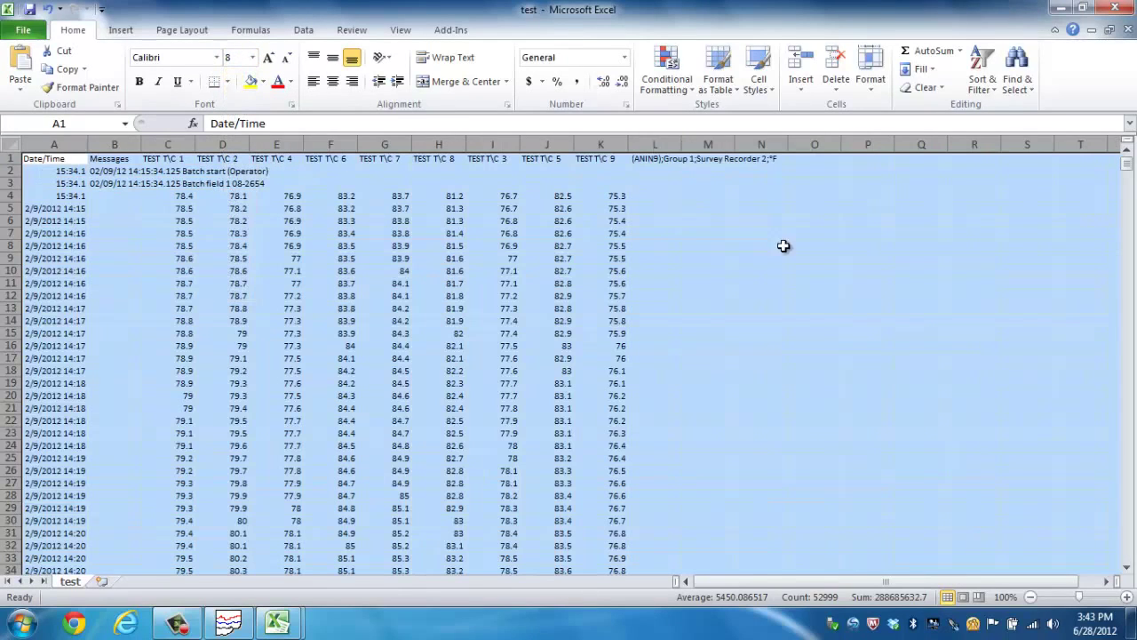
pyautogui.click(811, 275)
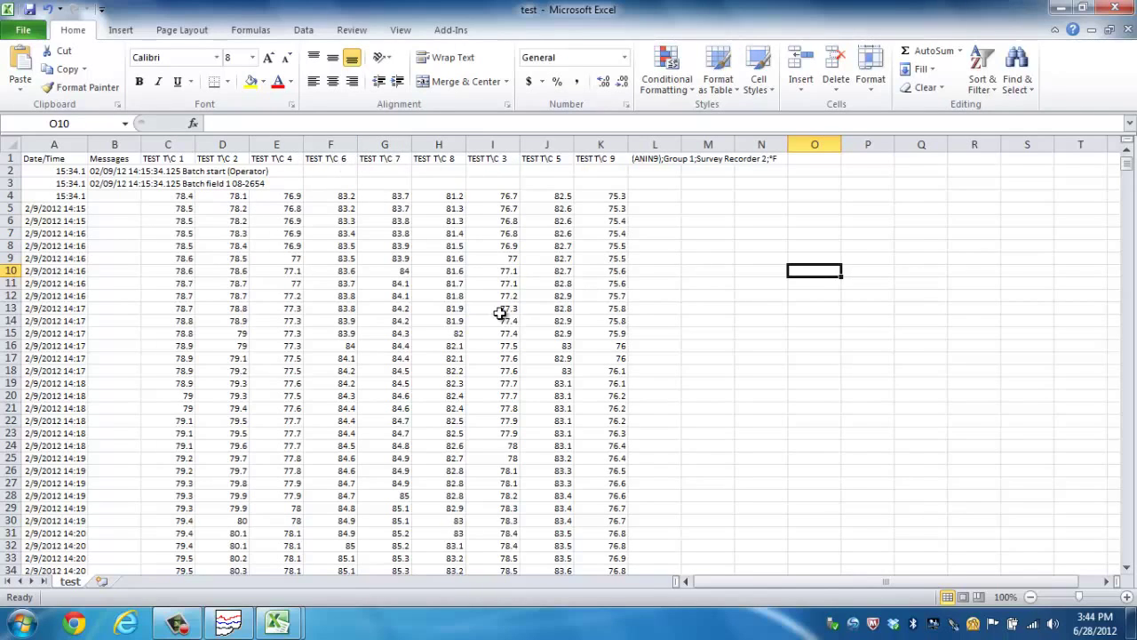
# Scroll through the data, then close the test workbook without saving changes
pyautogui.scroll(-11, 506, 320)
pyautogui.scroll(-7, 508, 379)
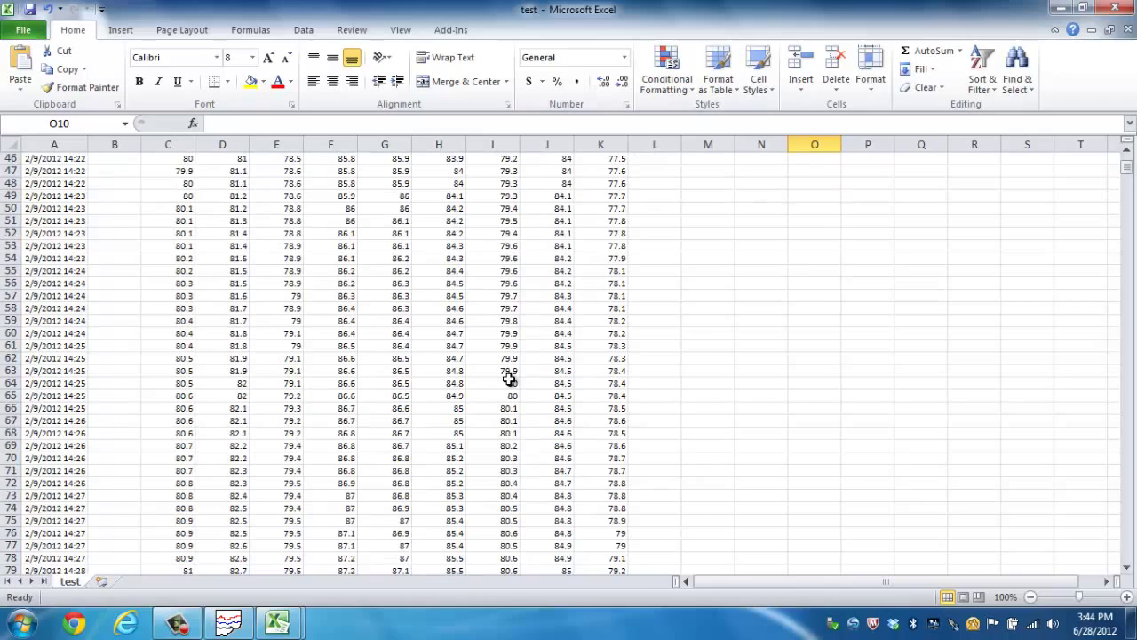
pyautogui.click(1114, 8)
pyautogui.click(567, 329)
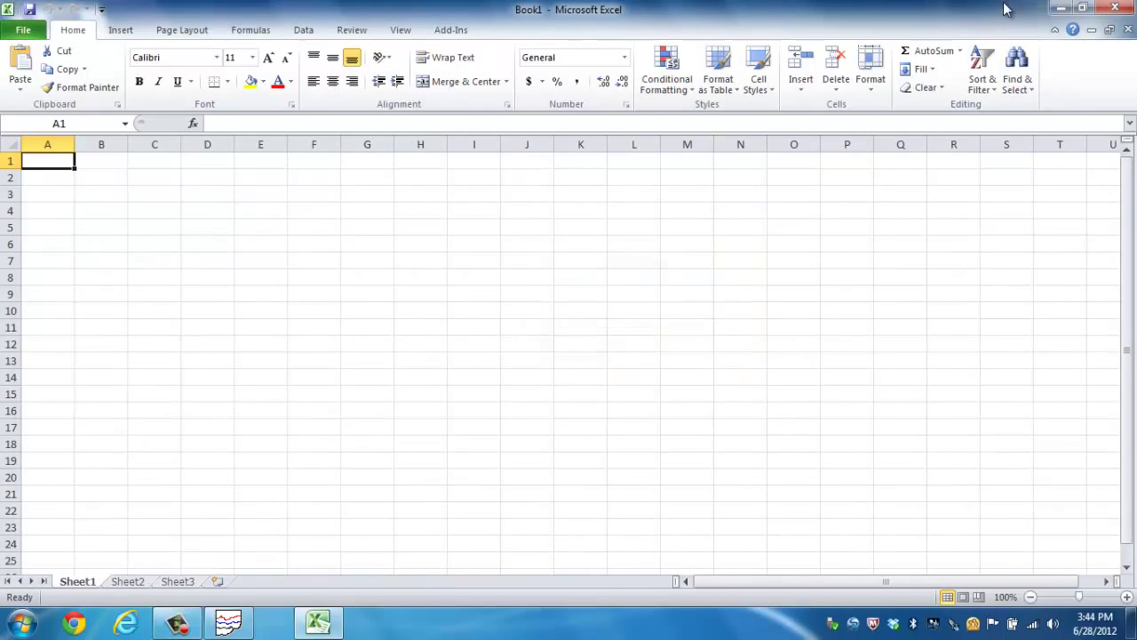
# Quit Excel, return to Eurotherm Review, and shrink Chart1 from its left edge showing batch 08-2654
pyautogui.click(1114, 8)
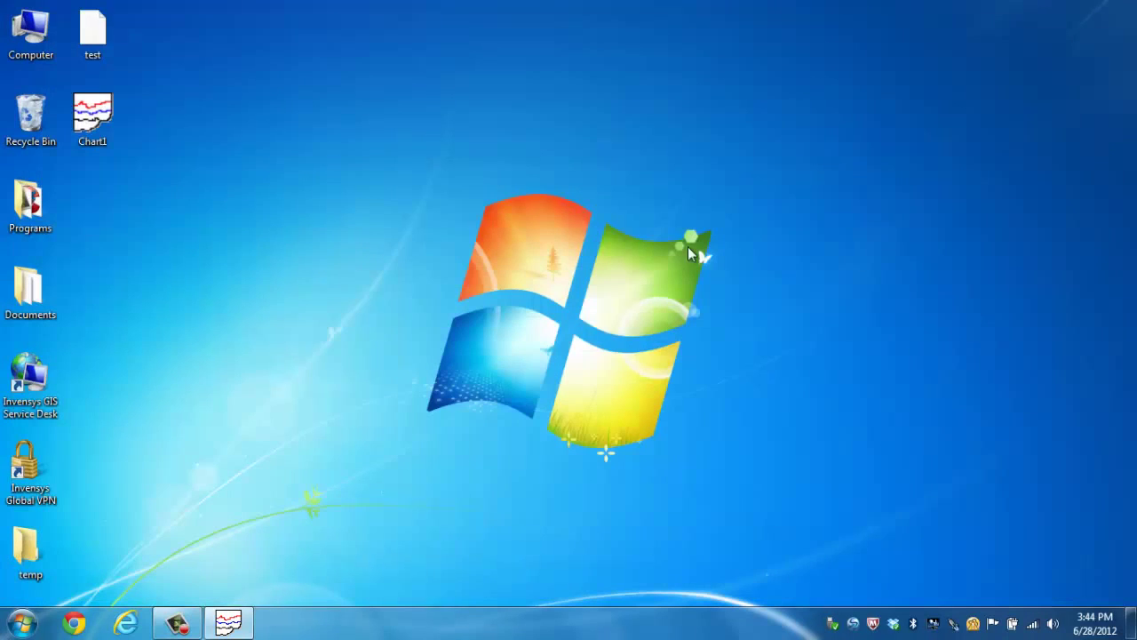
pyautogui.click(228, 622)
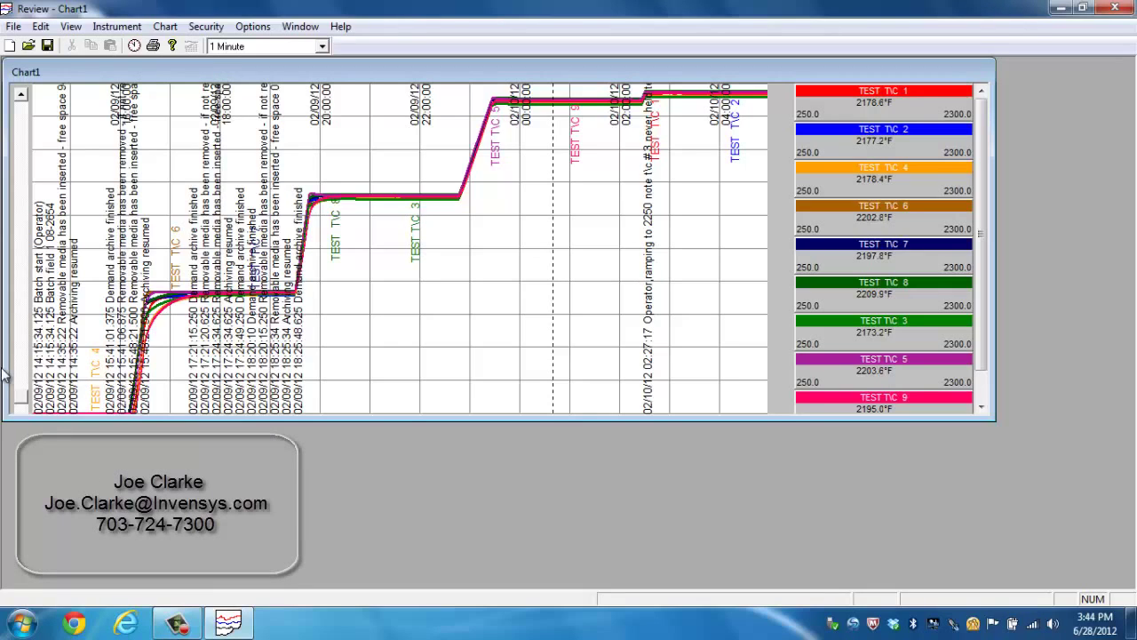
pyautogui.moveTo(9, 367); pyautogui.dragTo(346, 355)
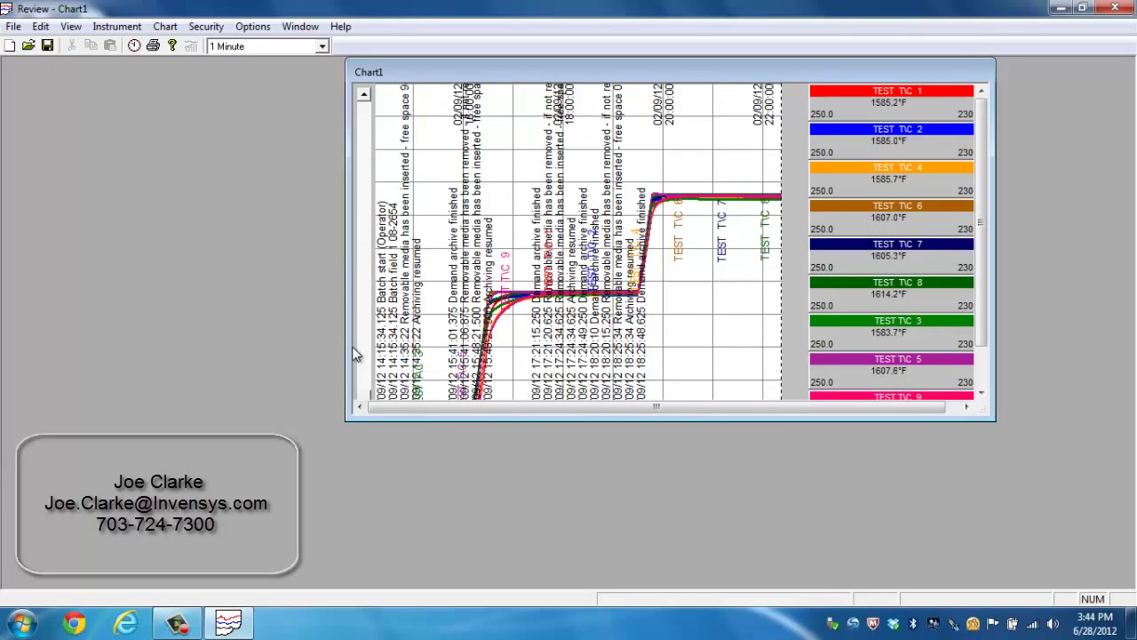